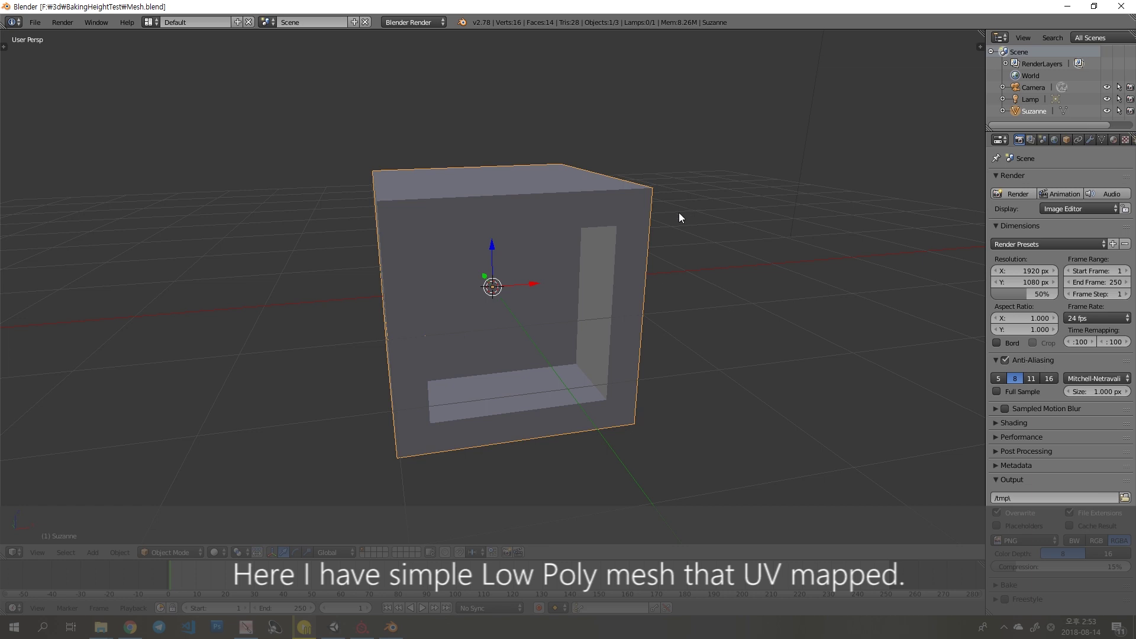
# Orbit the cube and toggle Layer 1's visibility on and off to compare
pyautogui.moveTo(679, 214)
pyautogui.mouseDown(button='middle')
pyautogui.moveTo(563, 318)
pyautogui.moveTo(577, 262)
pyautogui.moveTo(574, 199)
pyautogui.moveTo(514, 232)
pyautogui.moveTo(649, 272)
pyautogui.moveTo(790, 237)
pyautogui.moveTo(620, 237)
pyautogui.moveTo(604, 182)
pyautogui.moveTo(631, 186)
pyautogui.moveTo(632, 261)
pyautogui.moveTo(608, 246)
pyautogui.mouseUp(button='middle')
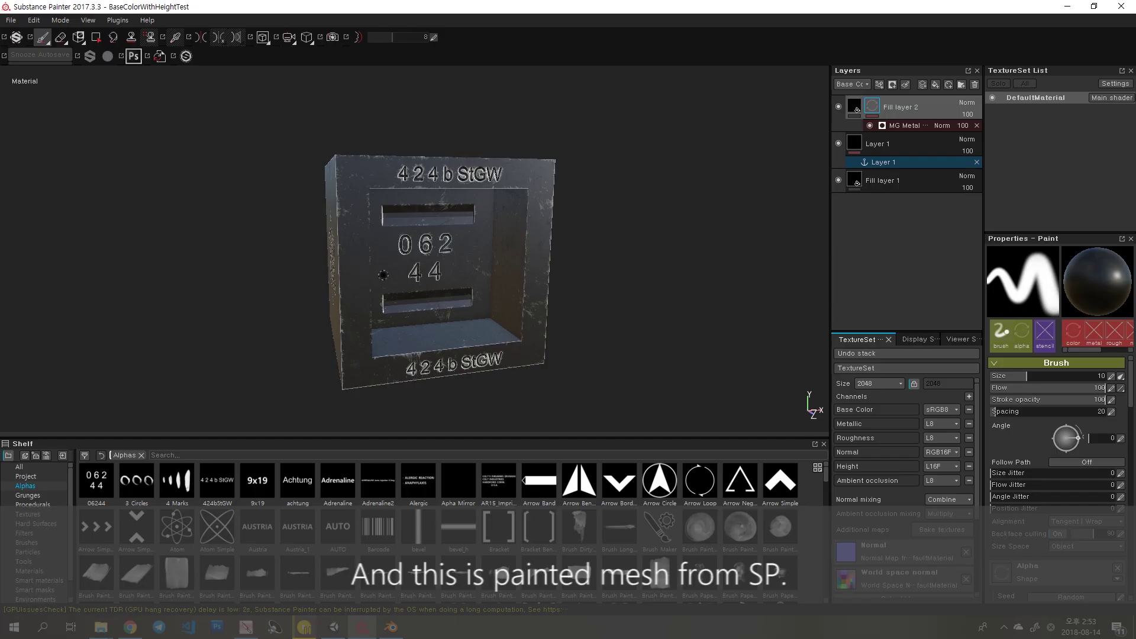
pyautogui.keyDown('alt'); pyautogui.moveTo(383, 275); pyautogui.dragTo(425, 182); pyautogui.keyUp('alt')
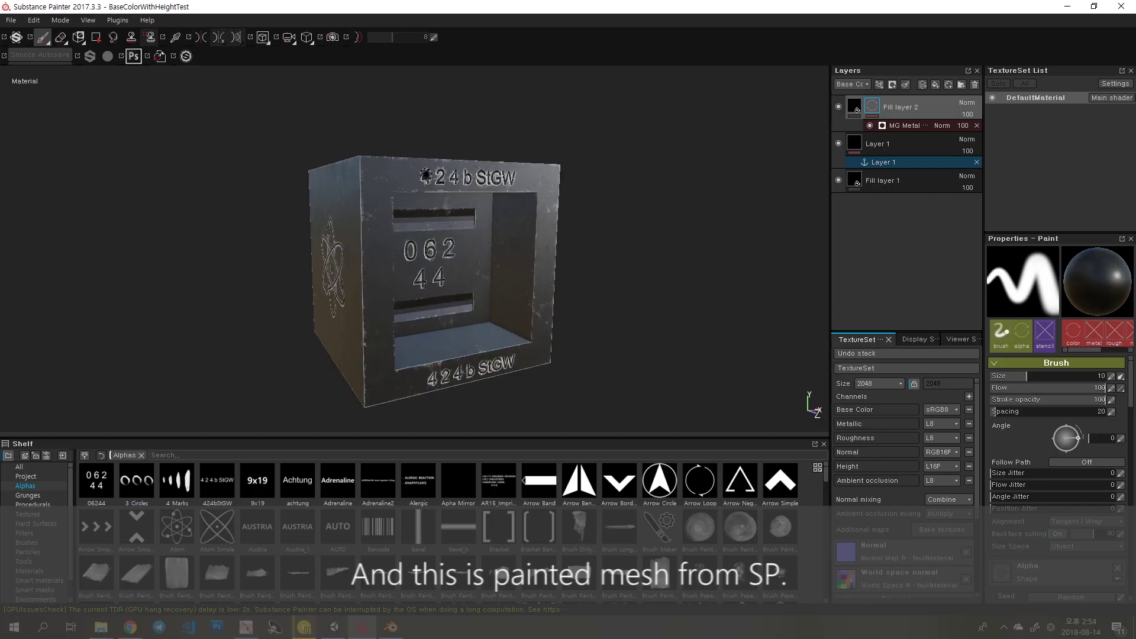
pyautogui.click(838, 142)
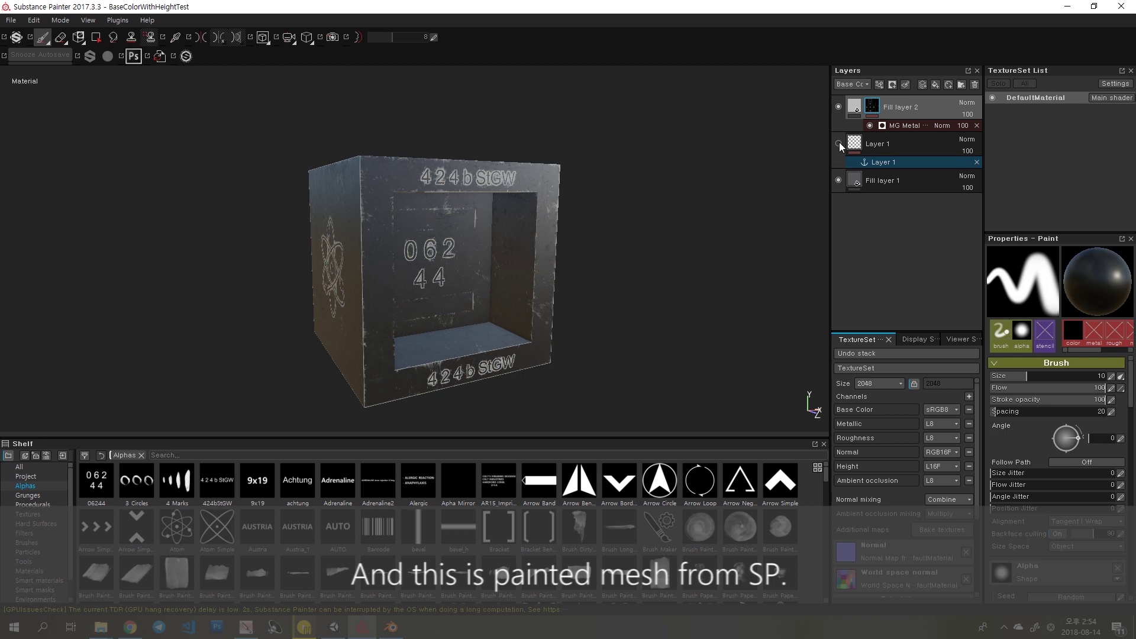
pyautogui.click(839, 142)
pyautogui.click(838, 143)
pyautogui.click(839, 142)
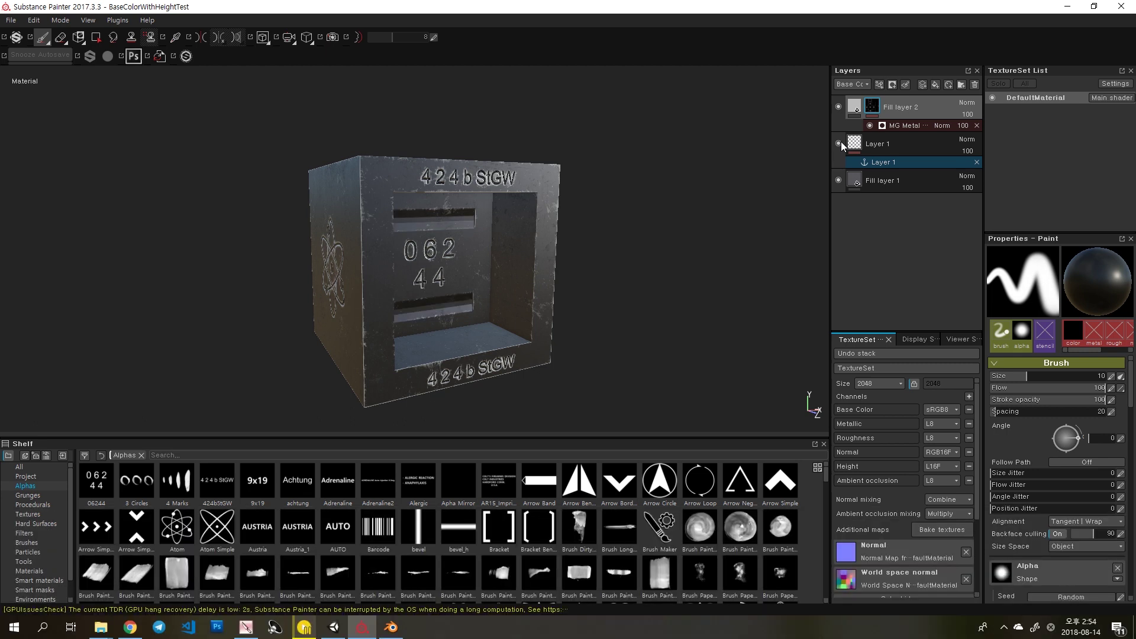
# Add a Baked Lighting filter layer at the top of the layer stack
pyautogui.click(882, 162)
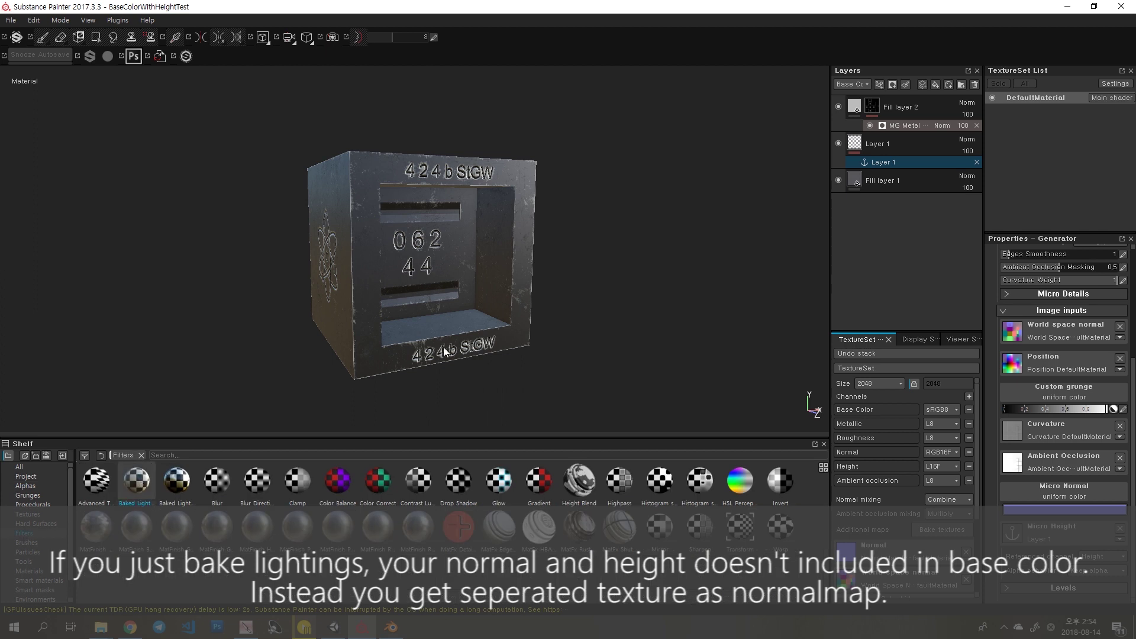
pyautogui.click(893, 80)
pyautogui.moveTo(453, 195)
pyautogui.keyDown('alt'); pyautogui.mouseDown()
pyautogui.moveTo(453, 288)
pyautogui.moveTo(474, 160)
pyautogui.mouseUp(); pyautogui.keyUp('alt')
# Export the textures with the Unity 4 preset and dismiss the completion notice
pyautogui.rightClick(474, 160)
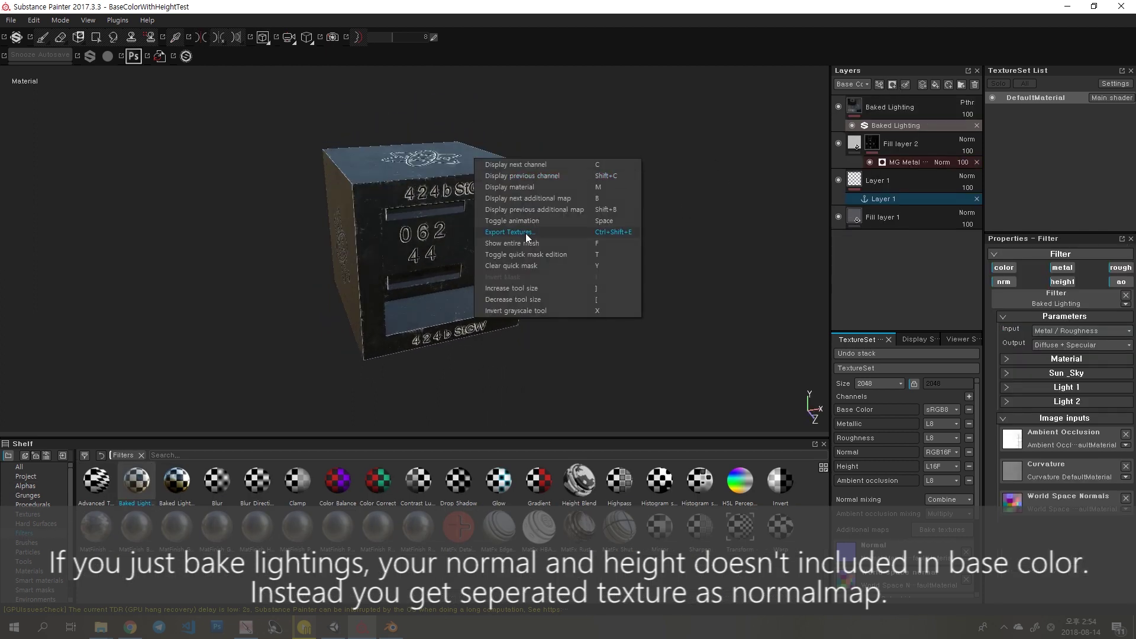
pyautogui.click(526, 233)
pyautogui.click(350, 173)
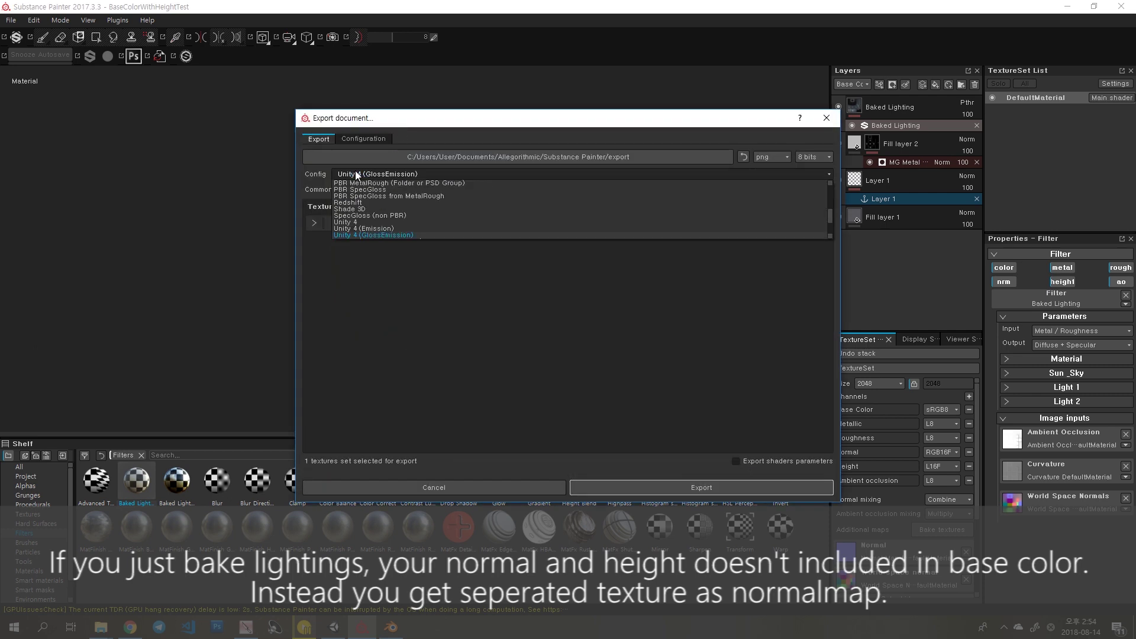
pyautogui.click(364, 221)
pyautogui.click(629, 488)
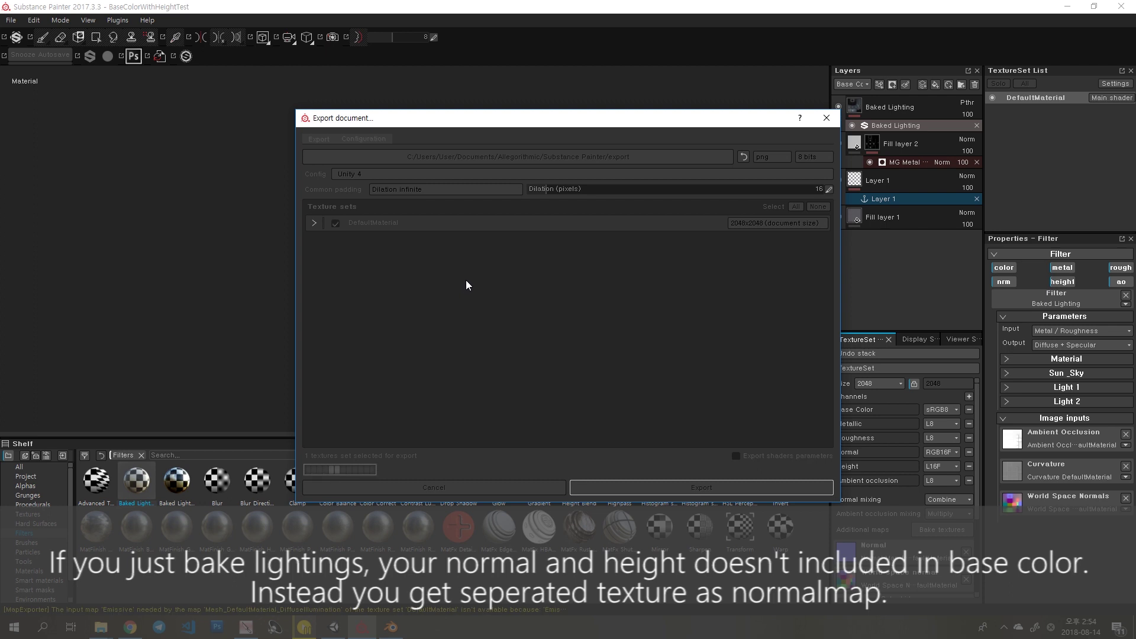
pyautogui.click(524, 317)
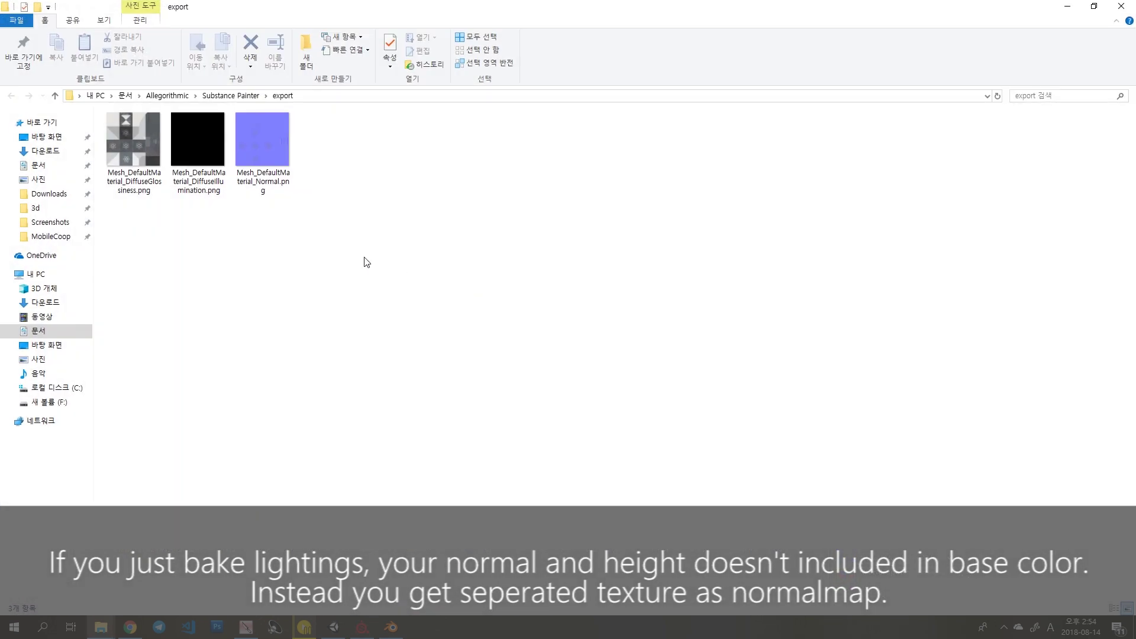
# Open DiffuseGlossiness.png in Photos and zoom in to check for height and normal detail
pyautogui.doubleClick(128, 143)
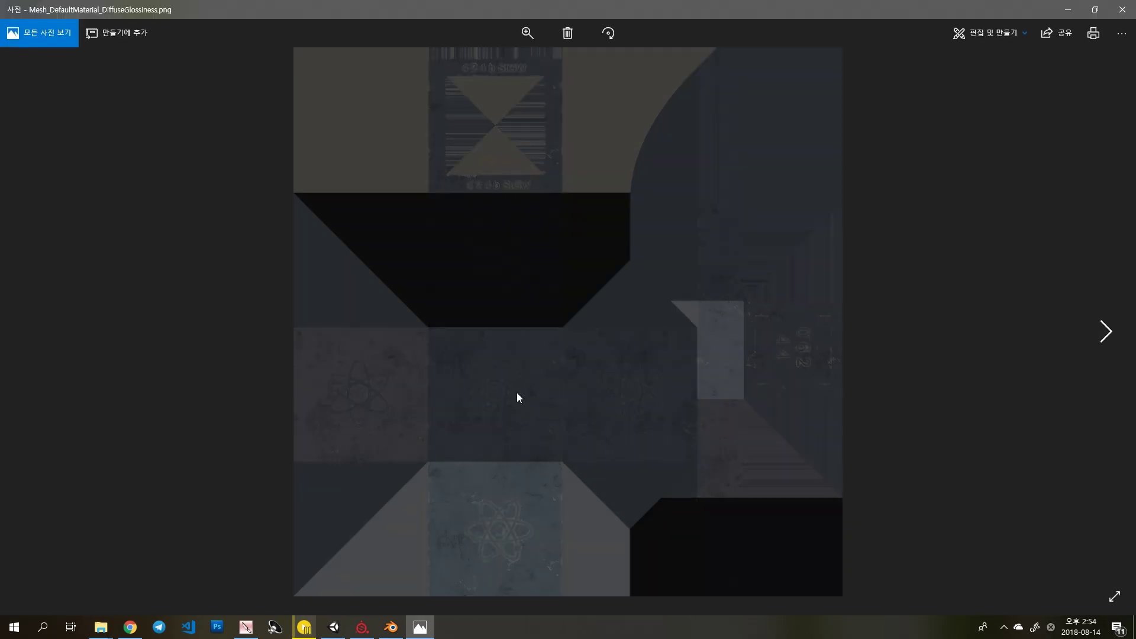
pyautogui.scroll(3, 516, 392)
pyautogui.moveTo(701, 340)
pyautogui.mouseDown()
pyautogui.moveTo(708, 205)
pyautogui.moveTo(689, 212)
pyautogui.mouseUp()
pyautogui.scroll(1, 445, 461)
pyautogui.scroll(1, 442, 462)
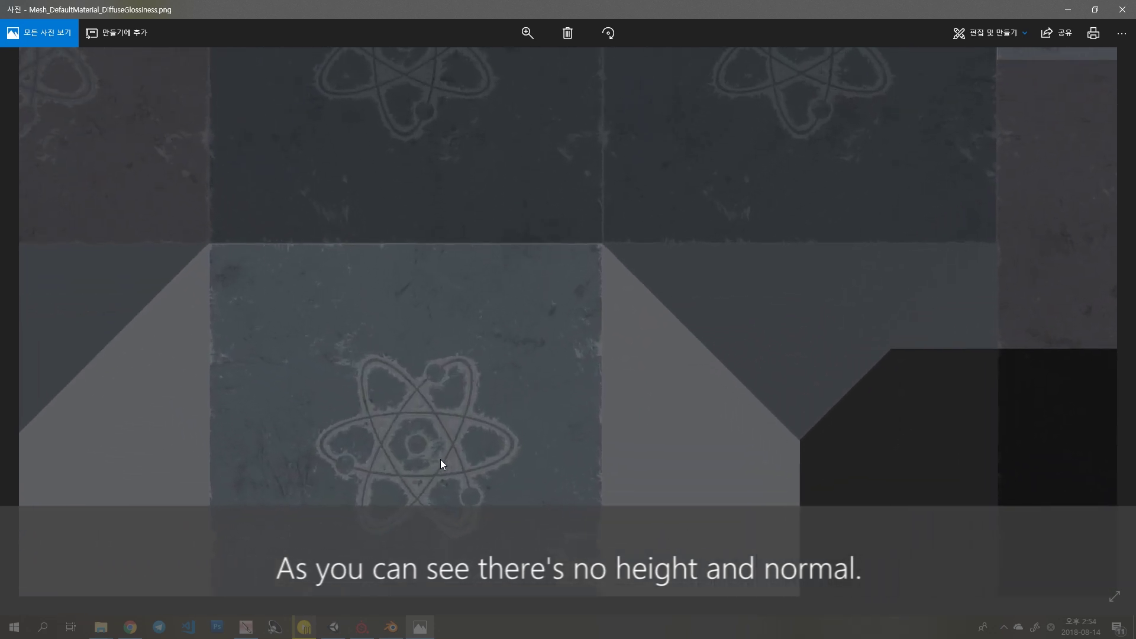
pyautogui.scroll(2, 443, 463)
pyautogui.scroll(-2, 439, 458)
pyautogui.scroll(-2, 438, 449)
# View the Normal map, then select the two diffuse PNGs in the export folder
pyautogui.press('Right')
pyautogui.press('Right')
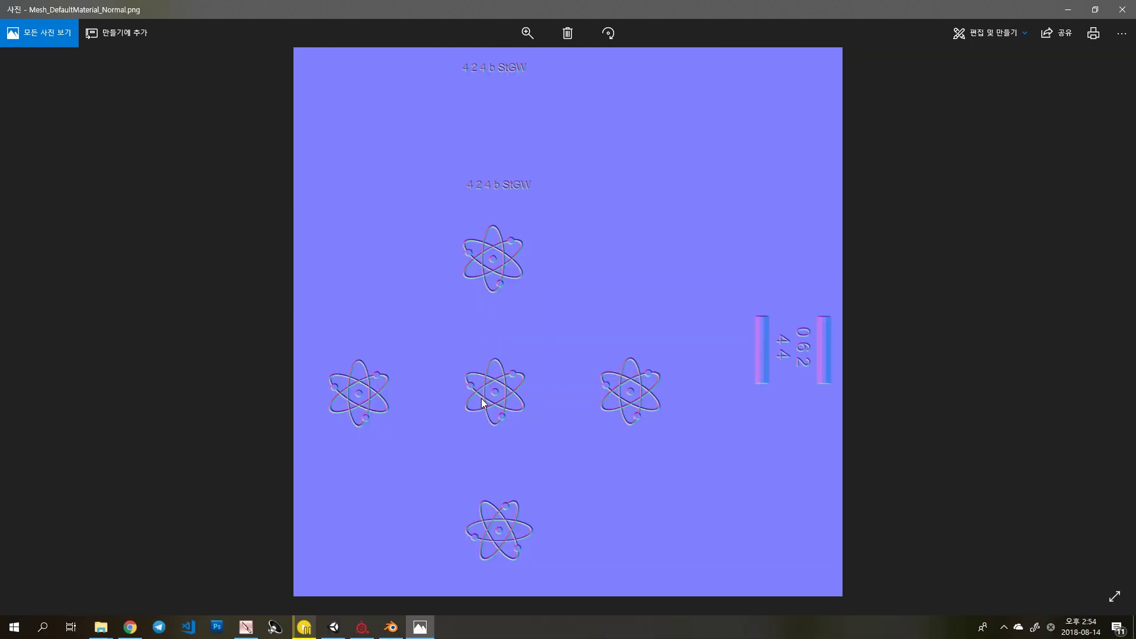
pyautogui.scroll(1, 481, 399)
pyautogui.scroll(1, 481, 399)
pyautogui.scroll(-2, 483, 398)
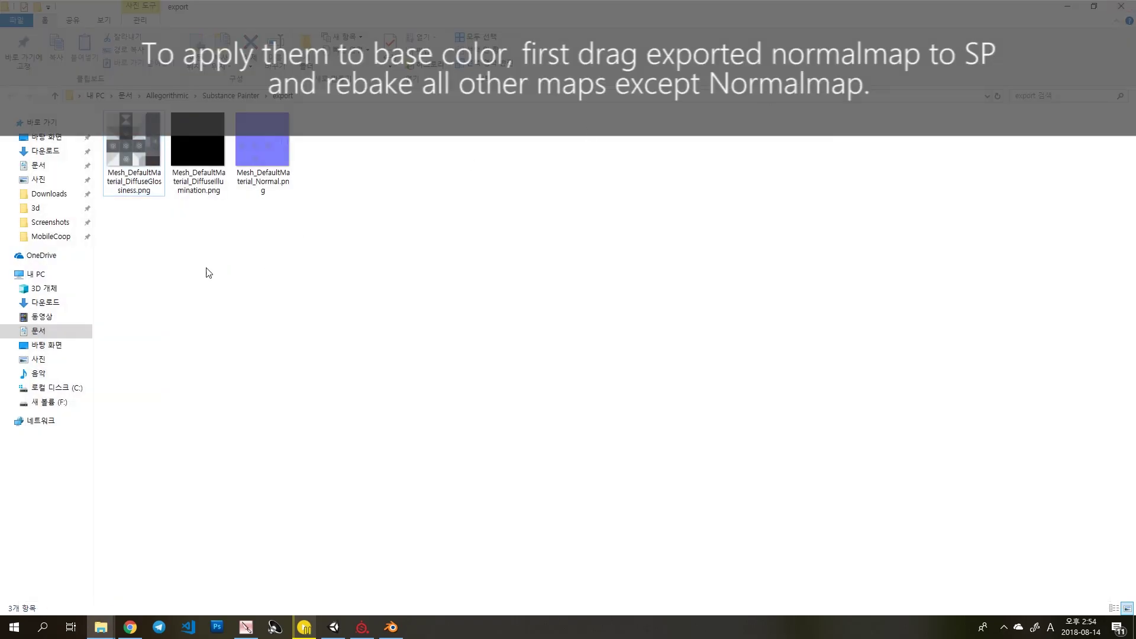
pyautogui.moveTo(218, 269); pyautogui.dragTo(45, 111)
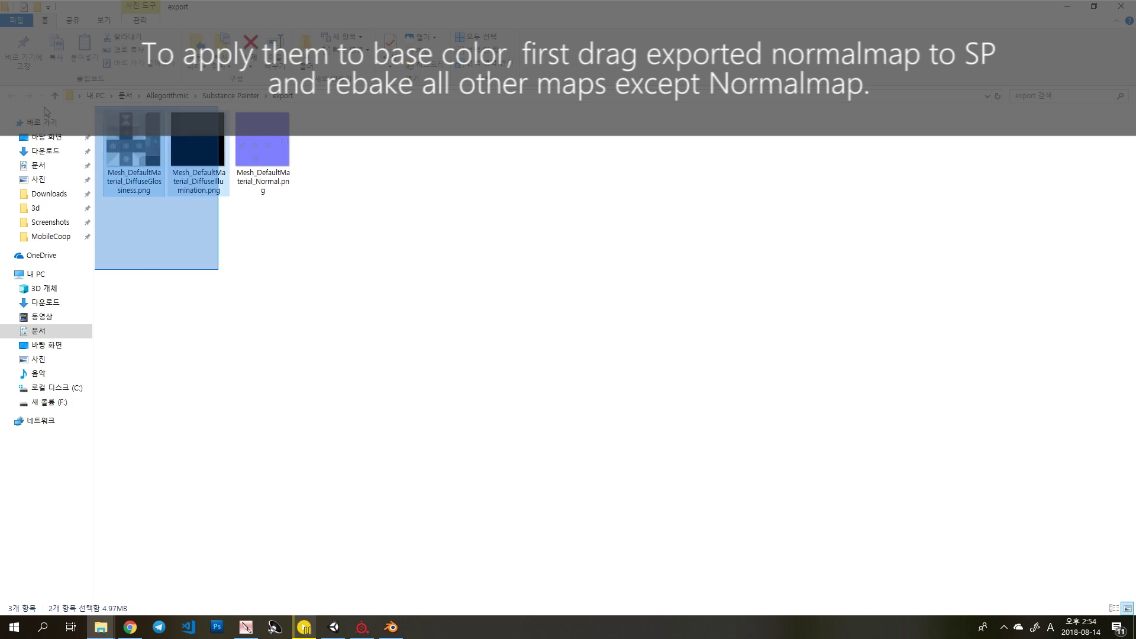
# Delete both diffuse PNGs and rename the normal map to Baked_Normal.png
pyautogui.press('Delete')
pyautogui.press('F2')
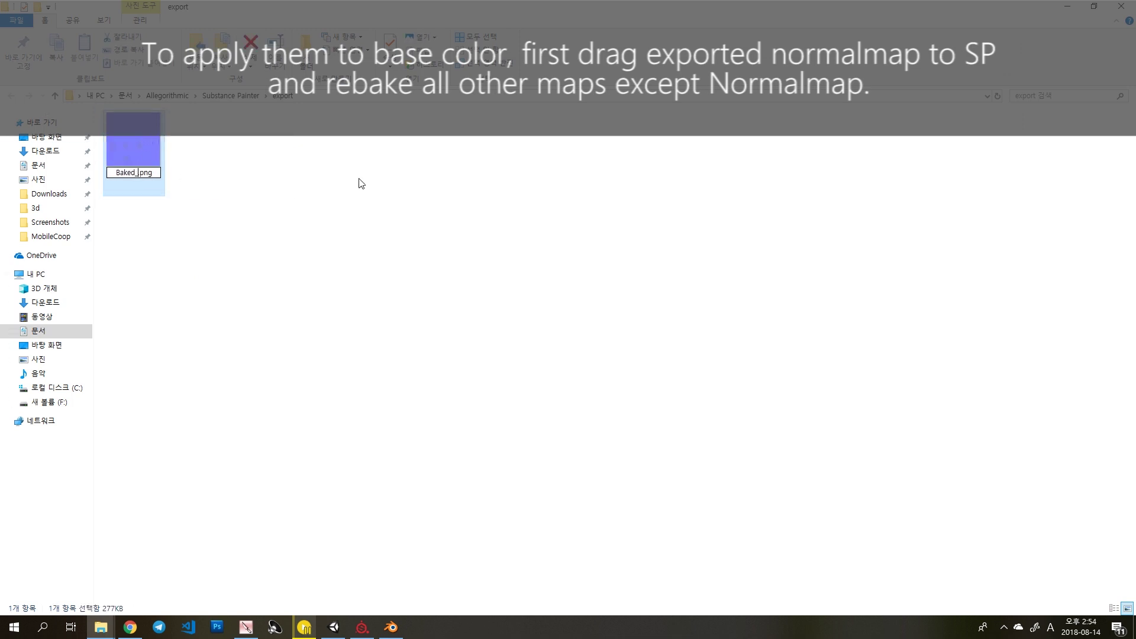
pyautogui.press('Return')
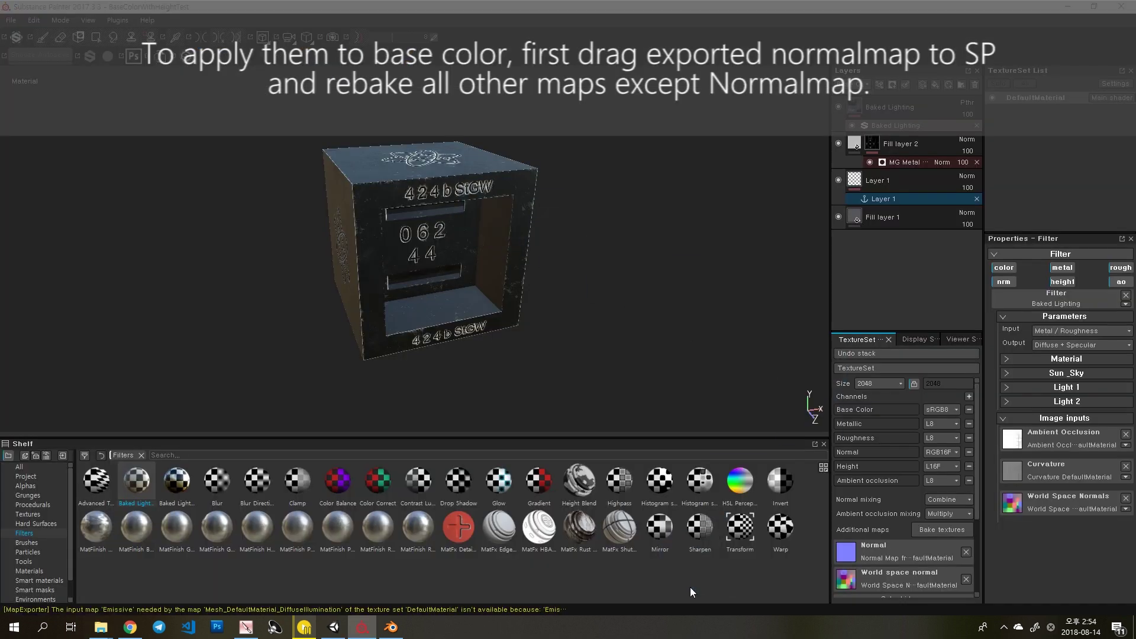
# Import Baked_Normal.png into the project
pyautogui.moveTo(114, 131); pyautogui.dragTo(690, 587)
pyautogui.click(709, 458)
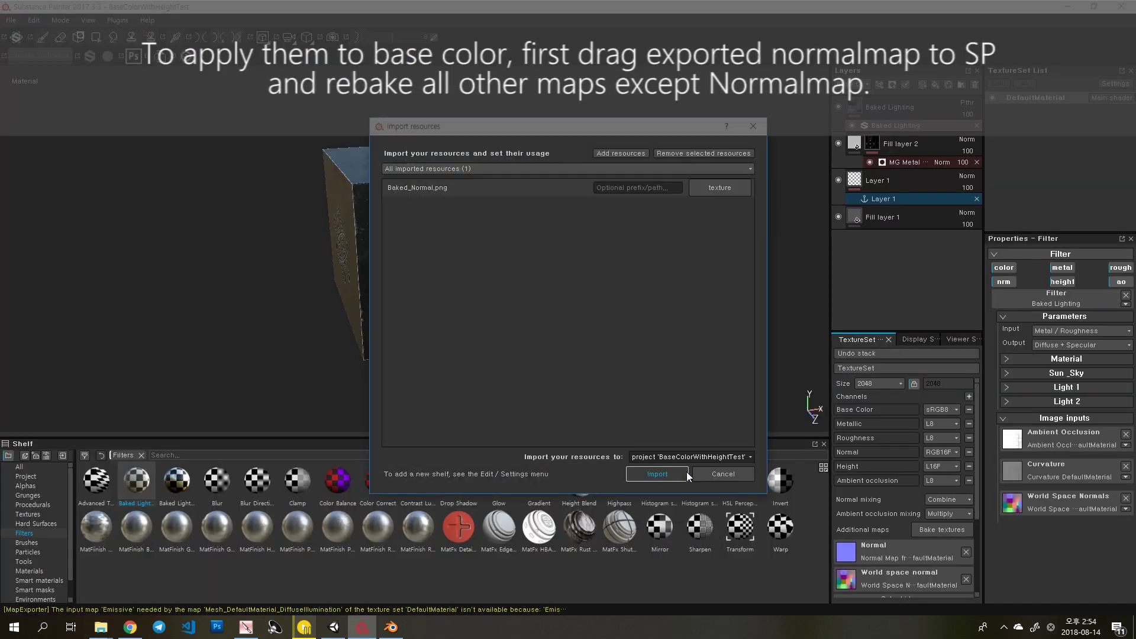
pyautogui.click(657, 473)
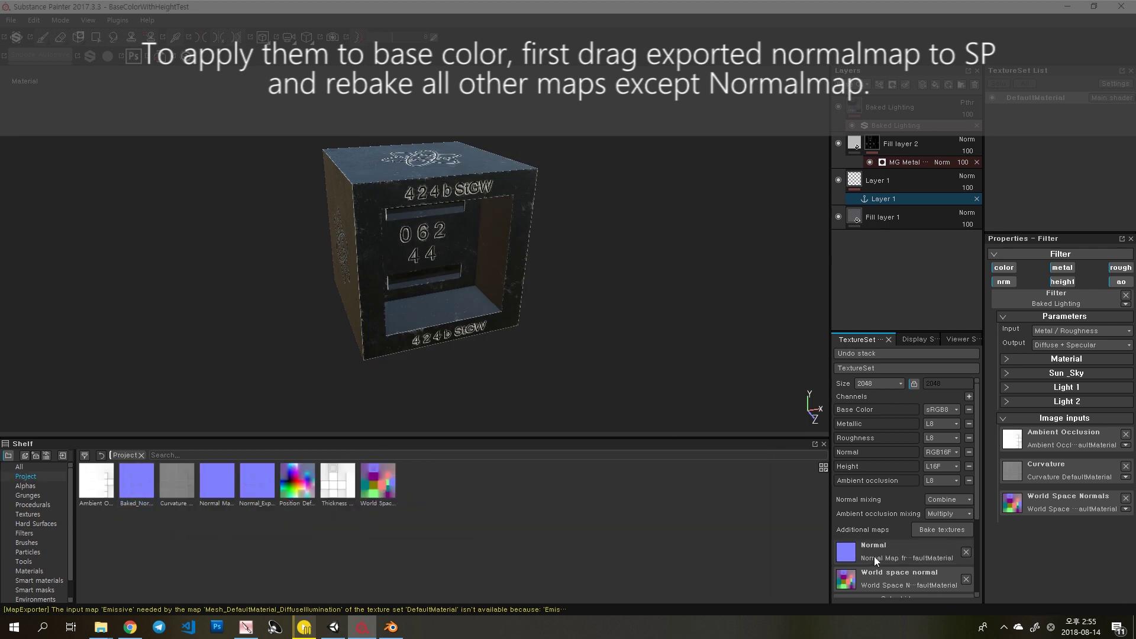
# Use Baked_Normal as the Normal additional map and hide Layer 1
pyautogui.click(966, 552)
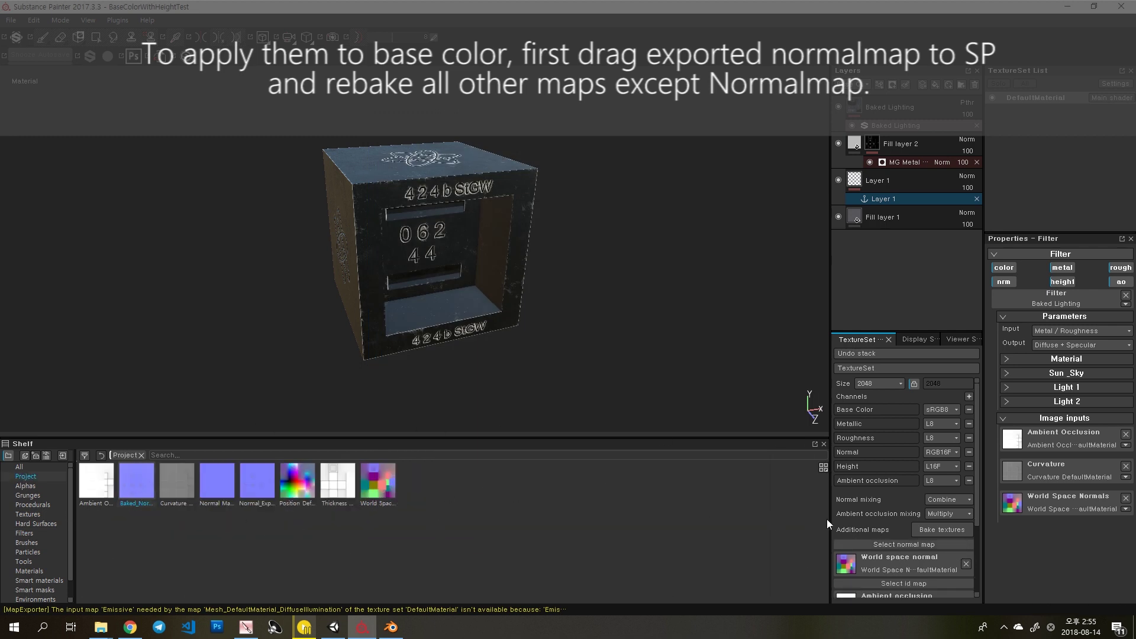
pyautogui.moveTo(815, 522); pyautogui.dragTo(875, 543)
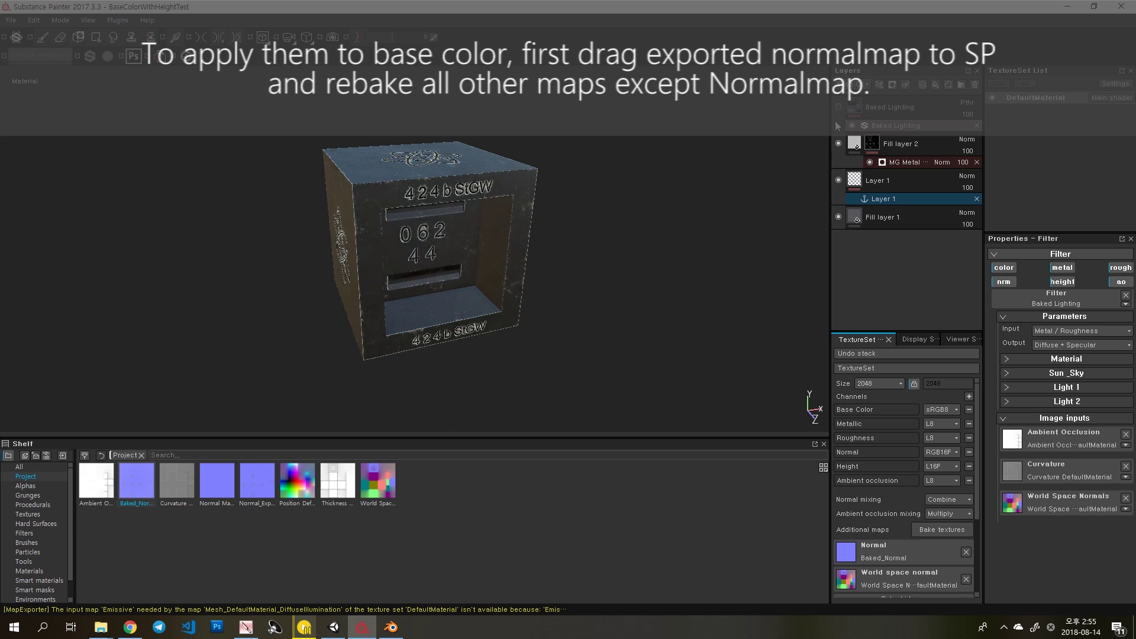
pyautogui.click(838, 180)
pyautogui.moveTo(414, 266)
pyautogui.keyDown('alt'); pyautogui.mouseDown()
pyautogui.moveTo(464, 299)
pyautogui.moveTo(469, 263)
pyautogui.mouseUp(); pyautogui.keyUp('alt')
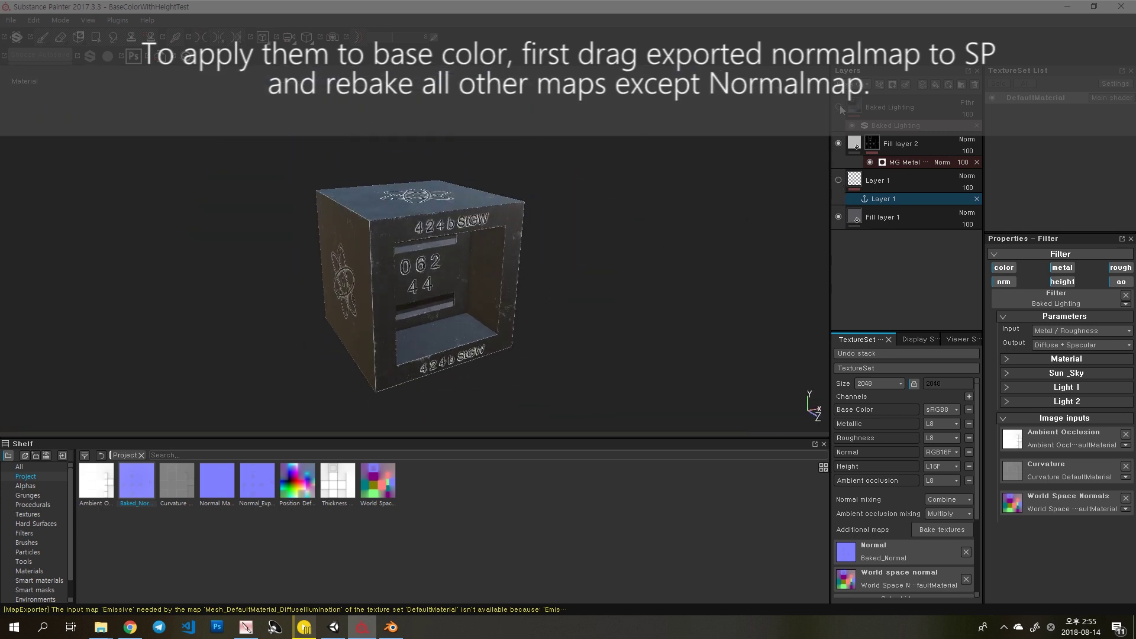
pyautogui.click(926, 530)
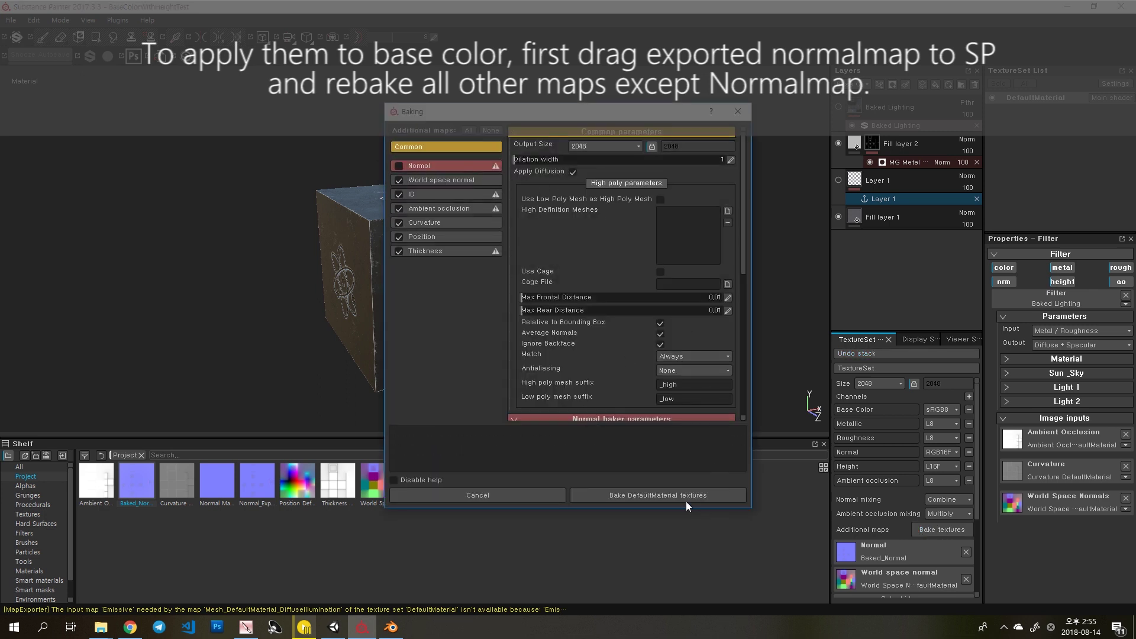
# Bake the DefaultMaterial textures with Normal left unchecked, then dismiss the finished notice
pyautogui.click(609, 495)
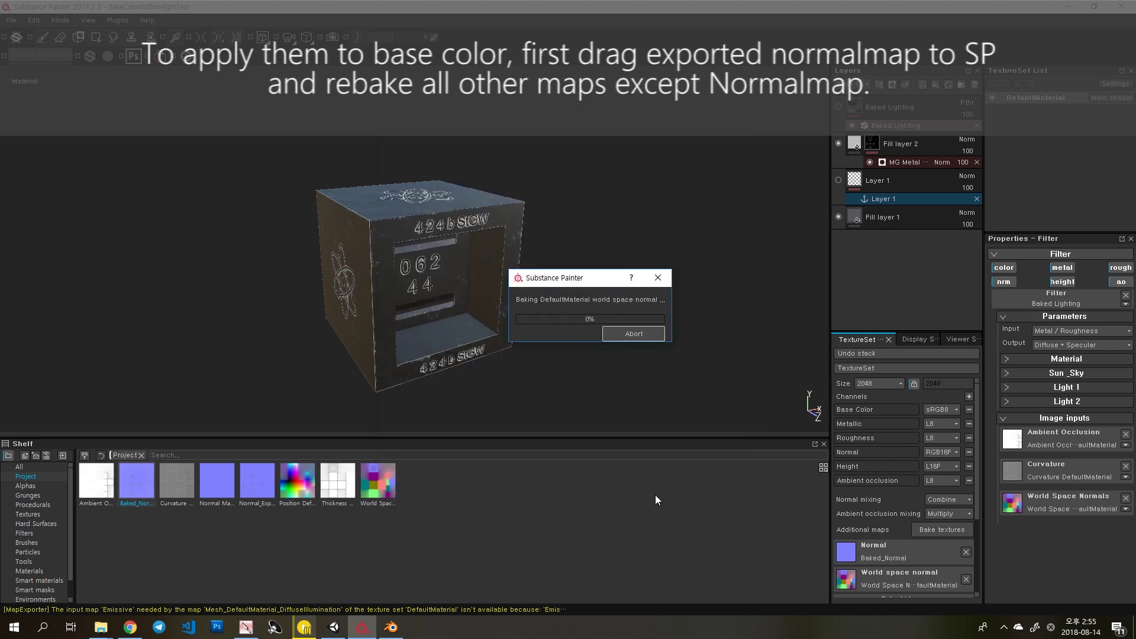
pyautogui.press('Return')
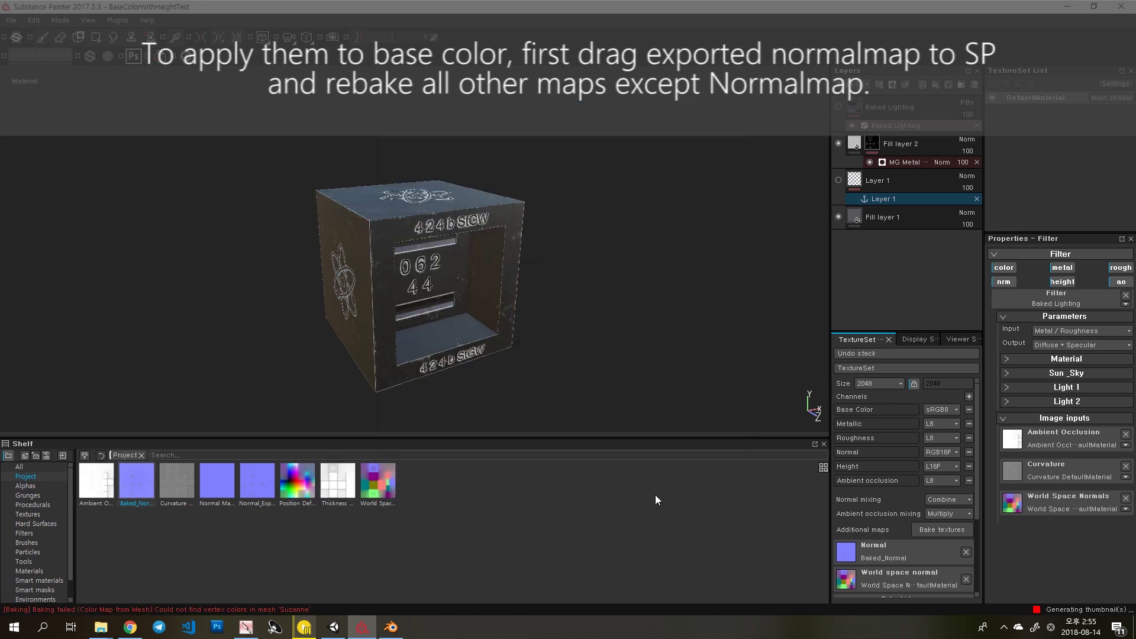
pyautogui.keyDown('alt'); pyautogui.moveTo(552, 368); pyautogui.dragTo(597, 378); pyautogui.keyUp('alt')
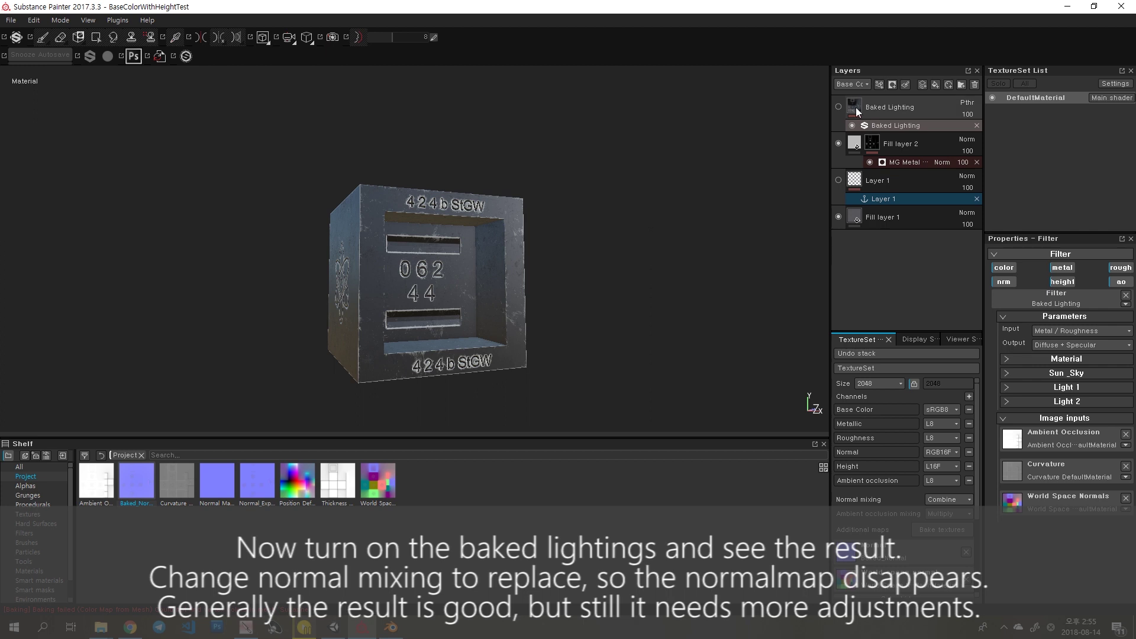
# Show the Baked Lighting layer and set Normal mixing to Replace, then inspect the cube's shading
pyautogui.click(838, 107)
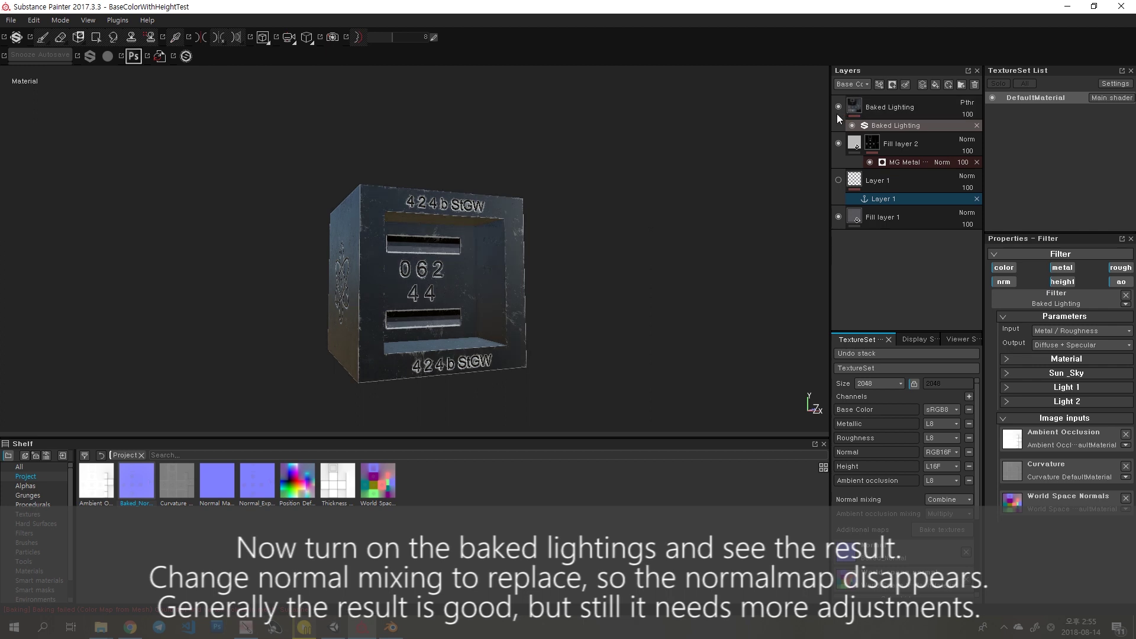
pyautogui.moveTo(556, 206)
pyautogui.keyDown('alt'); pyautogui.mouseDown()
pyautogui.moveTo(528, 223)
pyautogui.moveTo(531, 254)
pyautogui.mouseUp(); pyautogui.keyUp('alt')
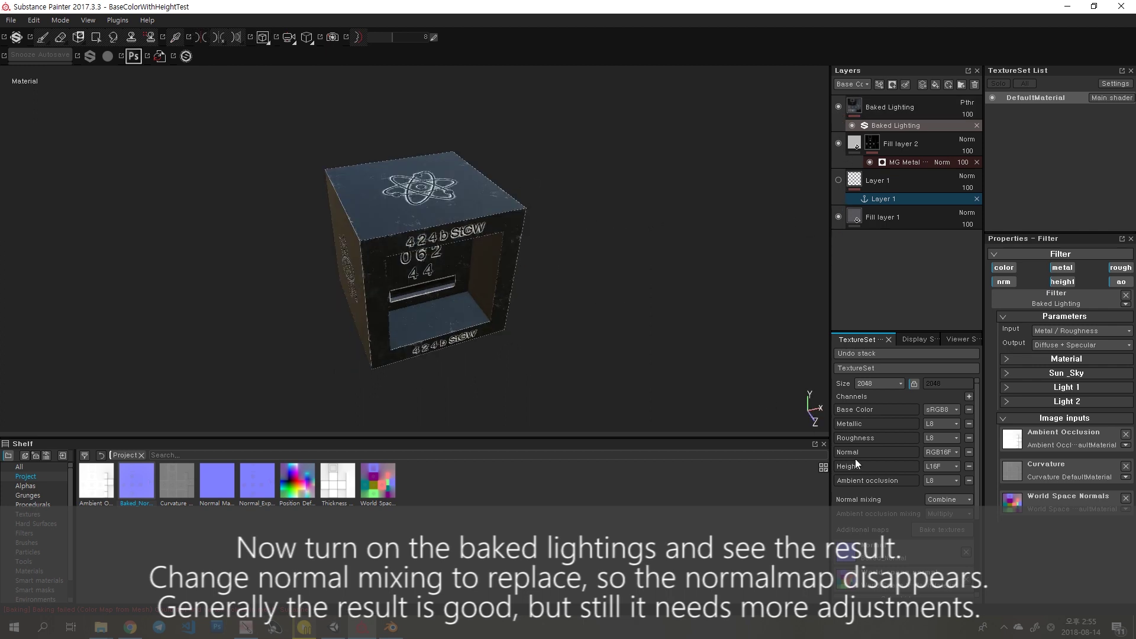
pyautogui.click(940, 500)
pyautogui.click(945, 510)
pyautogui.keyDown('alt'); pyautogui.moveTo(378, 135); pyautogui.dragTo(515, 271); pyautogui.keyUp('alt')
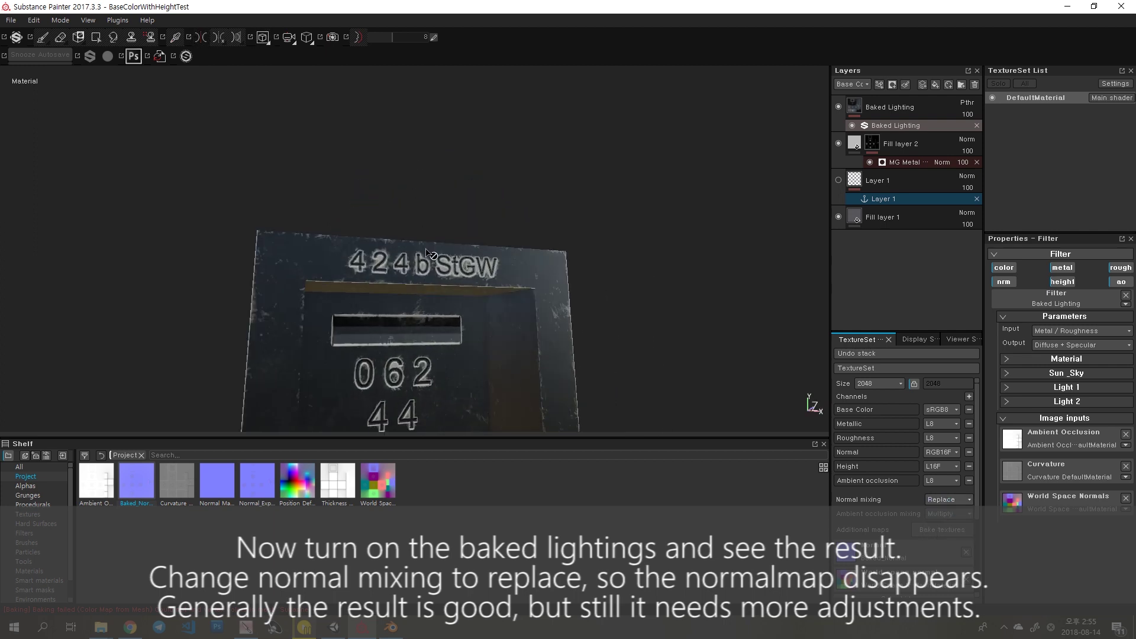
pyautogui.moveTo(516, 271)
pyautogui.keyDown('alt'); pyautogui.mouseDown()
pyautogui.moveTo(523, 225)
pyautogui.moveTo(506, 241)
pyautogui.moveTo(607, 286)
pyautogui.moveTo(432, 226)
pyautogui.mouseUp(); pyautogui.keyUp('alt')
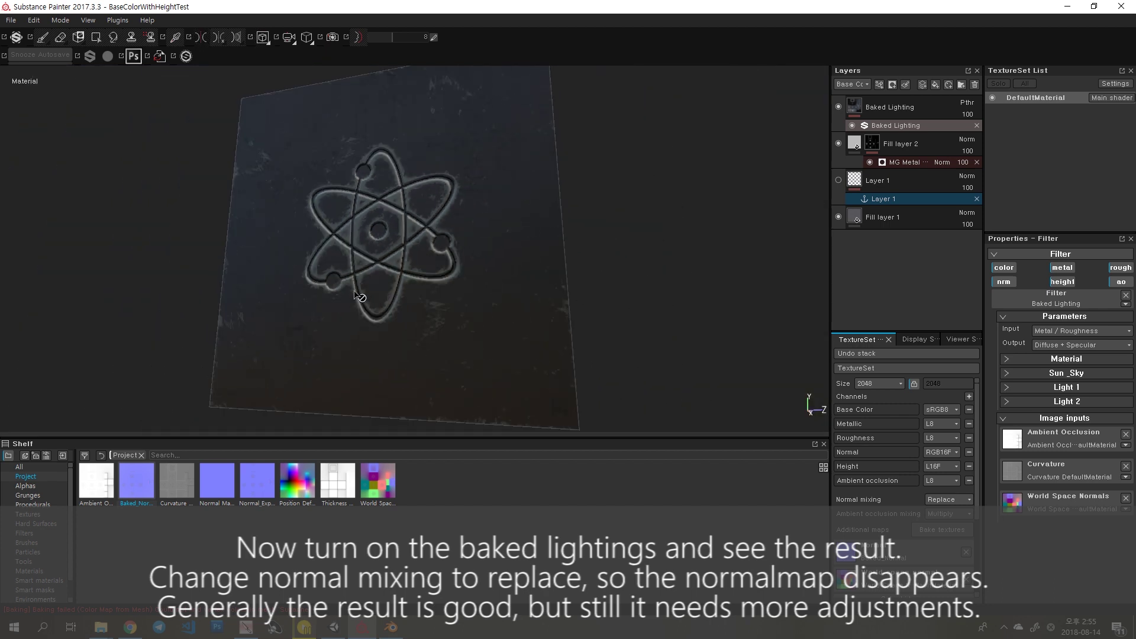
pyautogui.moveTo(432, 226)
pyautogui.keyDown('alt'); pyautogui.mouseDown()
pyautogui.moveTo(540, 220)
pyautogui.moveTo(465, 250)
pyautogui.mouseUp(); pyautogui.keyUp('alt')
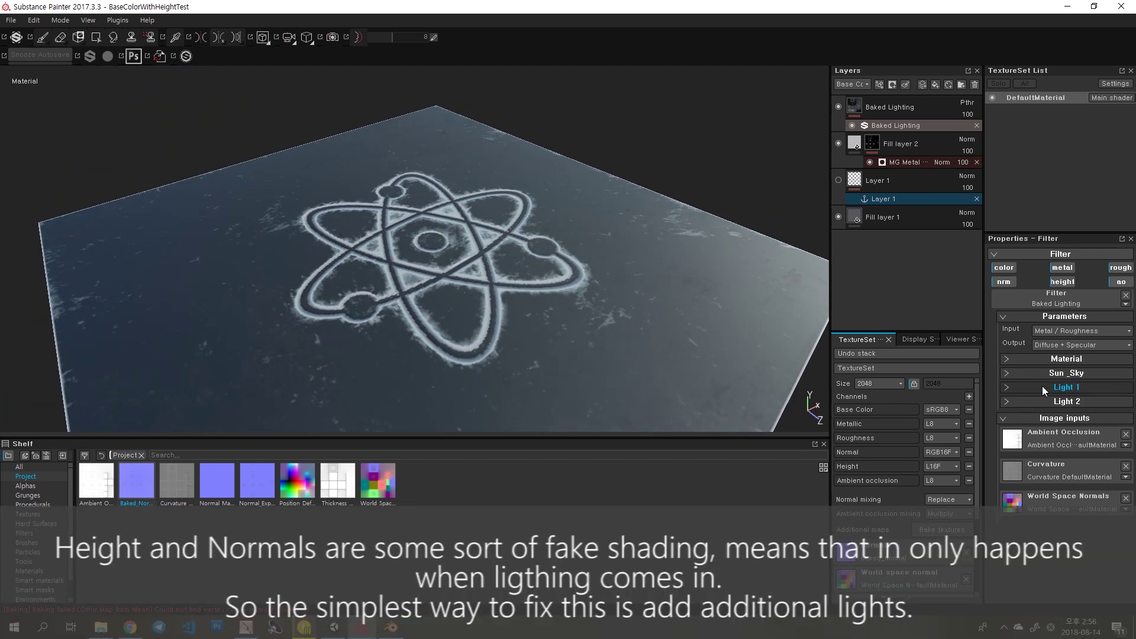
# Give Light 1 intensity 2, horizontal angle 347 and vertical angle 26
pyautogui.click(1041, 386)
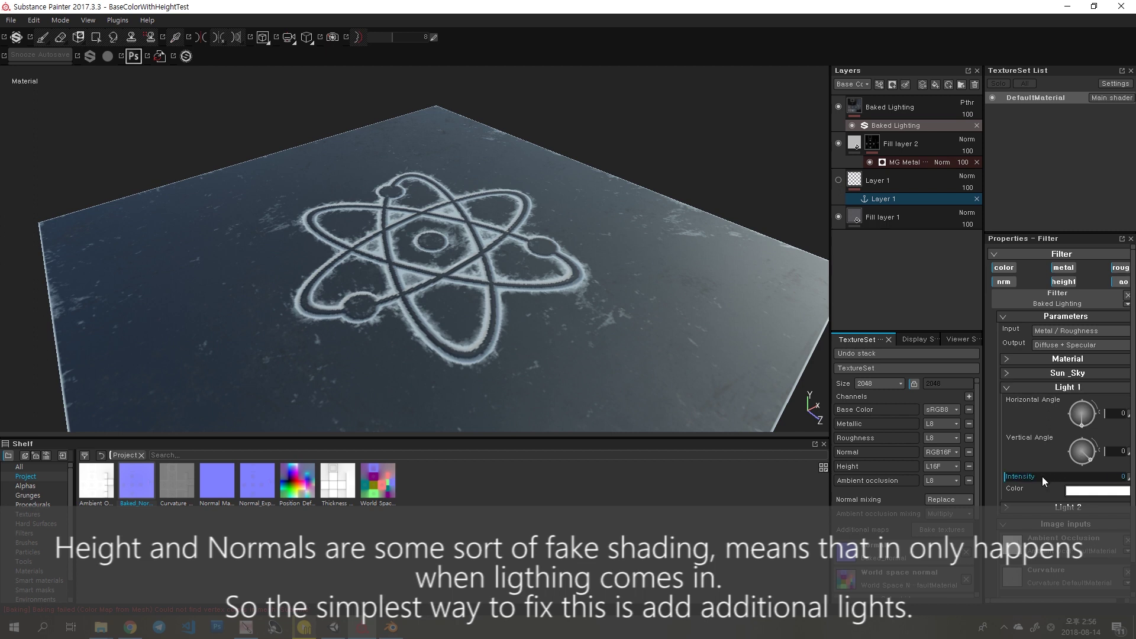
pyautogui.moveTo(1041, 477); pyautogui.dragTo(1097, 482)
pyautogui.doubleClick(1097, 482)
pyautogui.write('2')
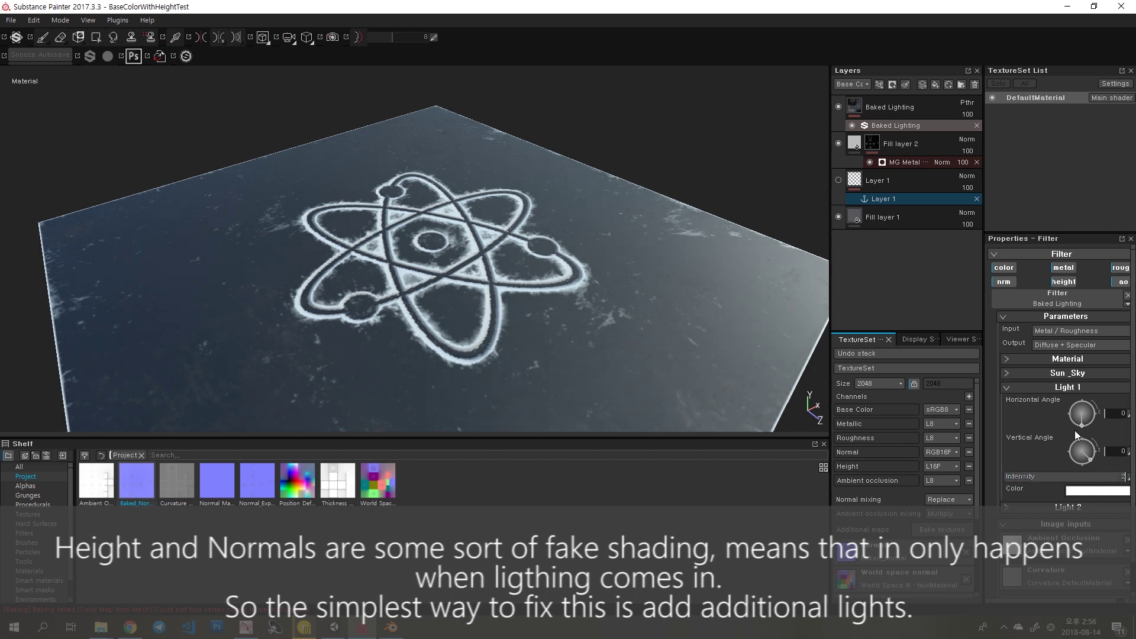
pyautogui.moveTo(1088, 421); pyautogui.dragTo(1095, 416)
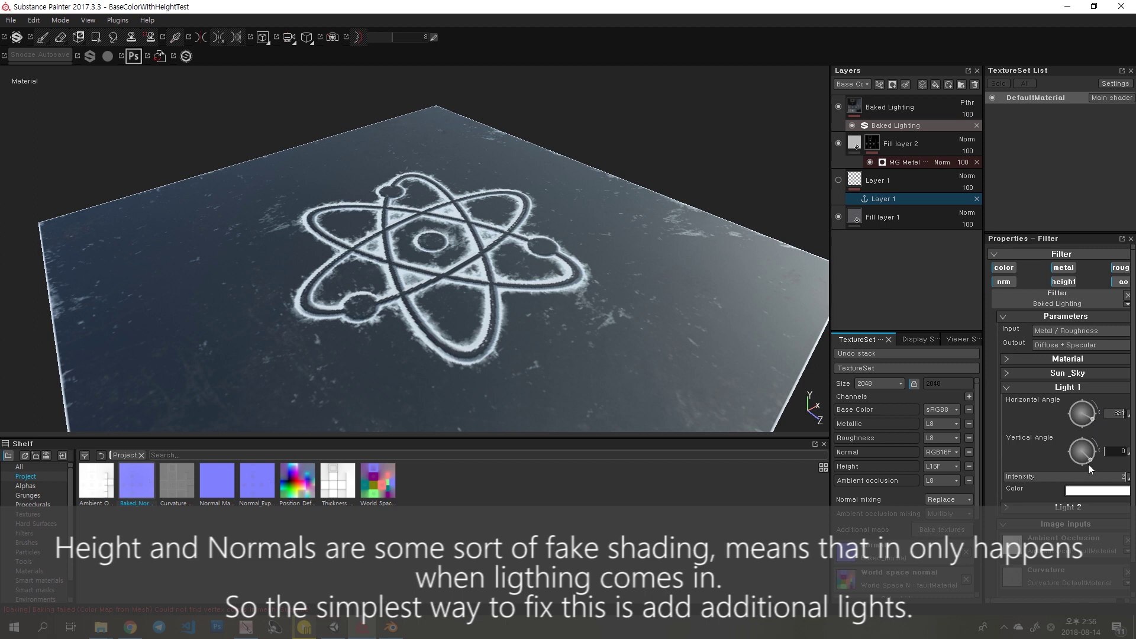
pyautogui.moveTo(1090, 462); pyautogui.dragTo(1096, 458)
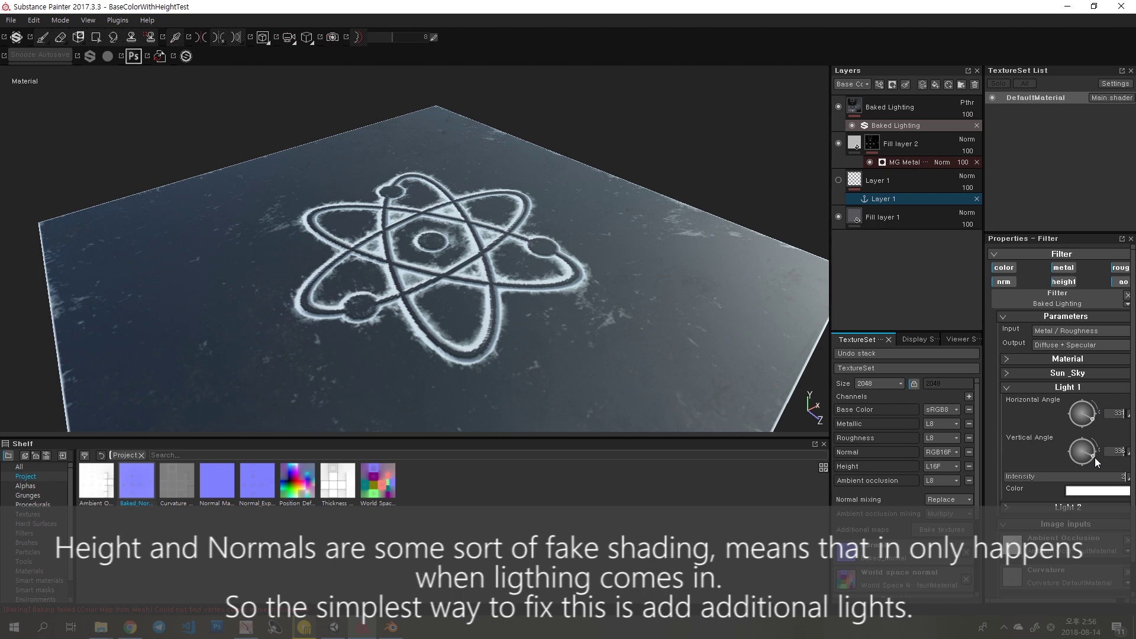
# Orbit around the cube to inspect the brightened atom logo and baked relief
pyautogui.moveTo(763, 374)
pyautogui.keyDown('alt'); pyautogui.mouseDown()
pyautogui.moveTo(567, 316)
pyautogui.moveTo(594, 329)
pyautogui.moveTo(532, 183)
pyautogui.moveTo(634, 165)
pyautogui.moveTo(615, 177)
pyautogui.moveTo(573, 311)
pyautogui.moveTo(578, 252)
pyautogui.moveTo(533, 225)
pyautogui.mouseUp(); pyautogui.keyUp('alt')
pyautogui.scroll(-5, 571, 298)
pyautogui.keyDown('alt'); pyautogui.moveTo(532, 225); pyautogui.dragTo(509, 213, button='middle'); pyautogui.keyUp('alt')
pyautogui.keyDown('alt'); pyautogui.moveTo(510, 213); pyautogui.dragTo(550, 198); pyautogui.keyUp('alt')
pyautogui.rightClick(377, 155)
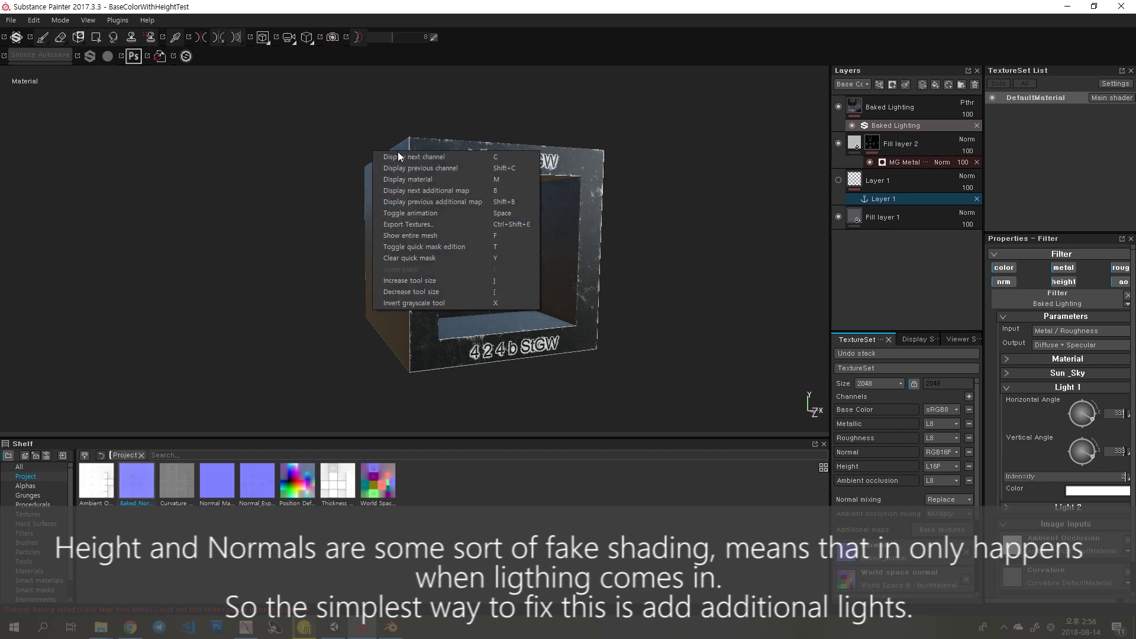
# Export DefaultMaterial textures as 8-bit PNG with the Unity 4 config and open the folder
pyautogui.click(393, 230)
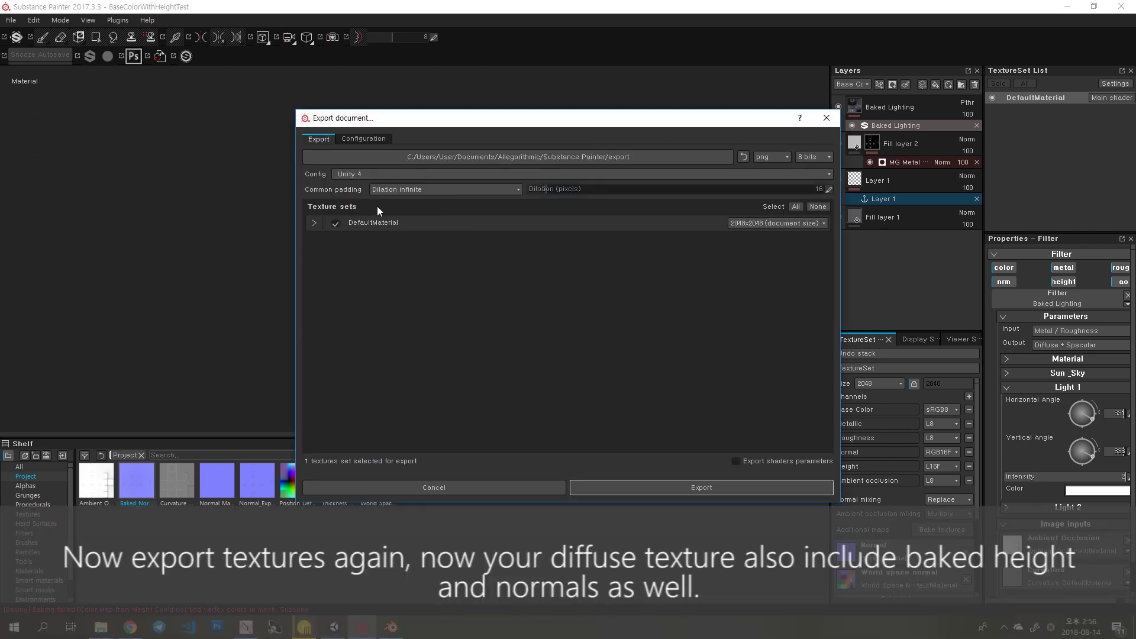
pyautogui.click(679, 486)
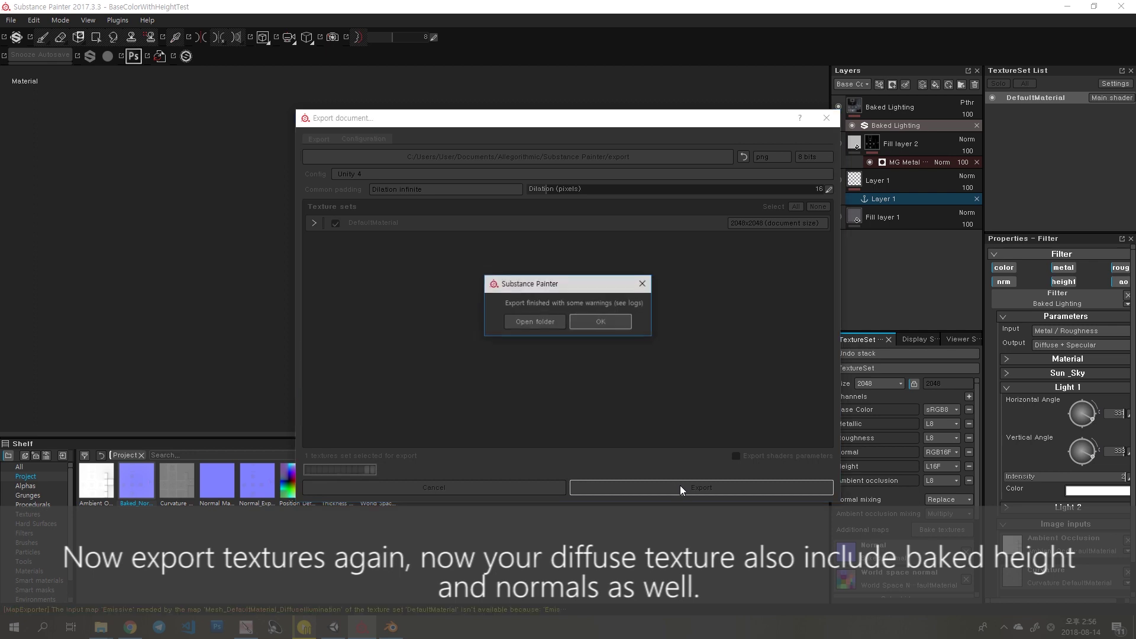
pyautogui.click(531, 319)
pyautogui.doubleClick(688, 216)
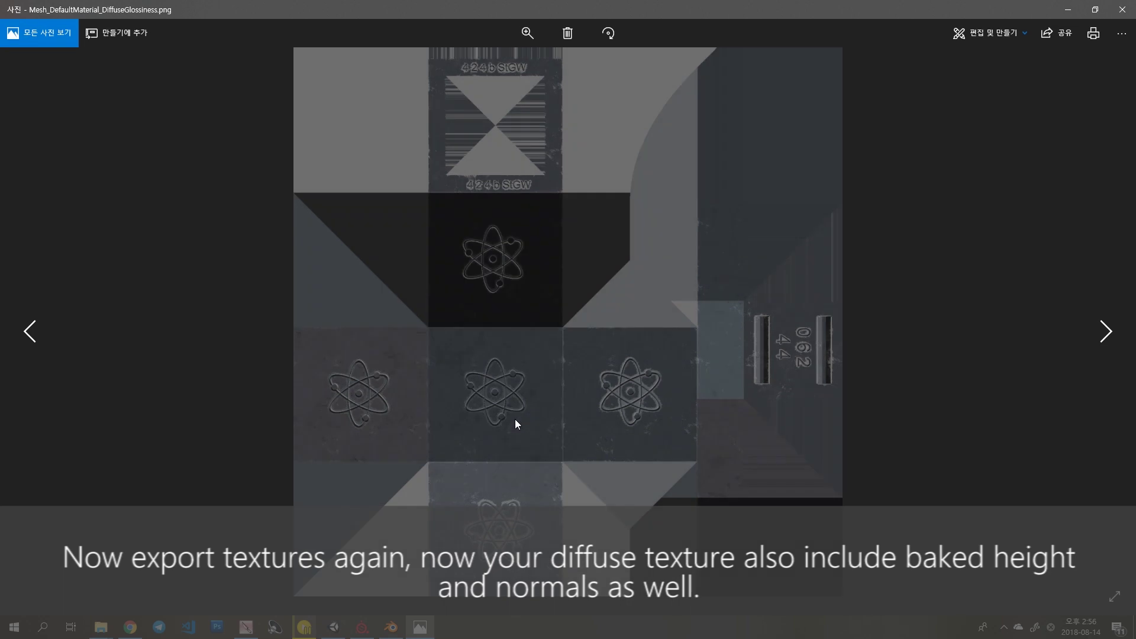
pyautogui.scroll(3, 508, 408)
pyautogui.scroll(3, 748, 417)
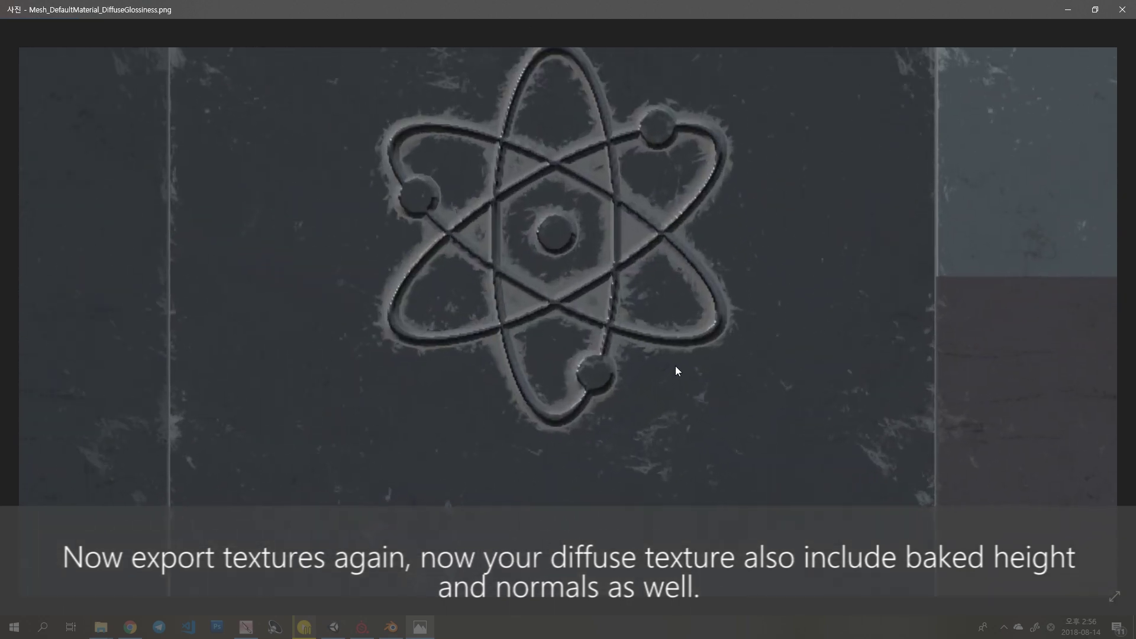
pyautogui.moveTo(715, 263)
pyautogui.mouseDown()
pyautogui.moveTo(799, 279)
pyautogui.moveTo(490, 234)
pyautogui.moveTo(552, 309)
pyautogui.moveTo(559, 160)
pyautogui.moveTo(796, 421)
pyautogui.moveTo(601, 408)
pyautogui.moveTo(705, 309)
pyautogui.moveTo(597, 346)
pyautogui.mouseUp()
pyautogui.scroll(-5, 596, 347)
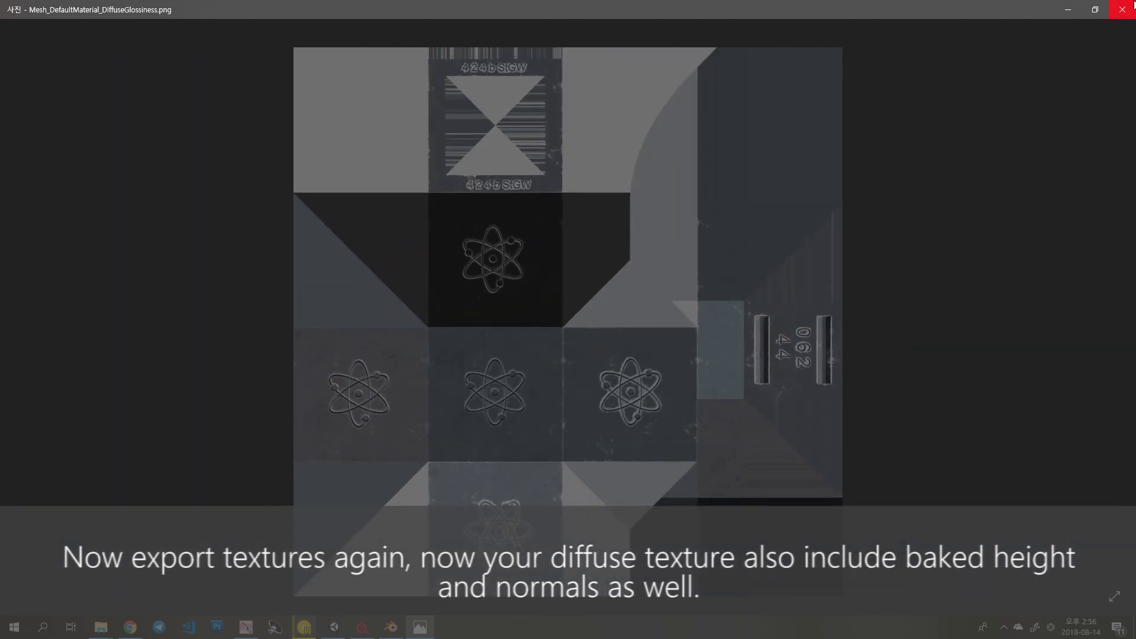
pyautogui.click(1132, 5)
pyautogui.click(657, 300)
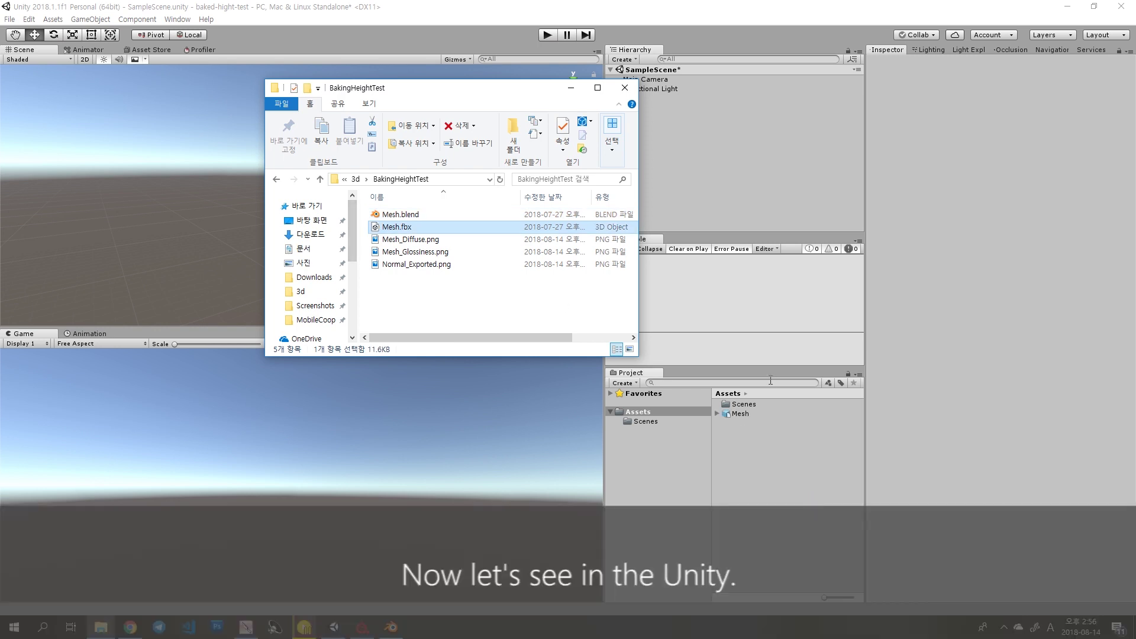
pyautogui.click(740, 414)
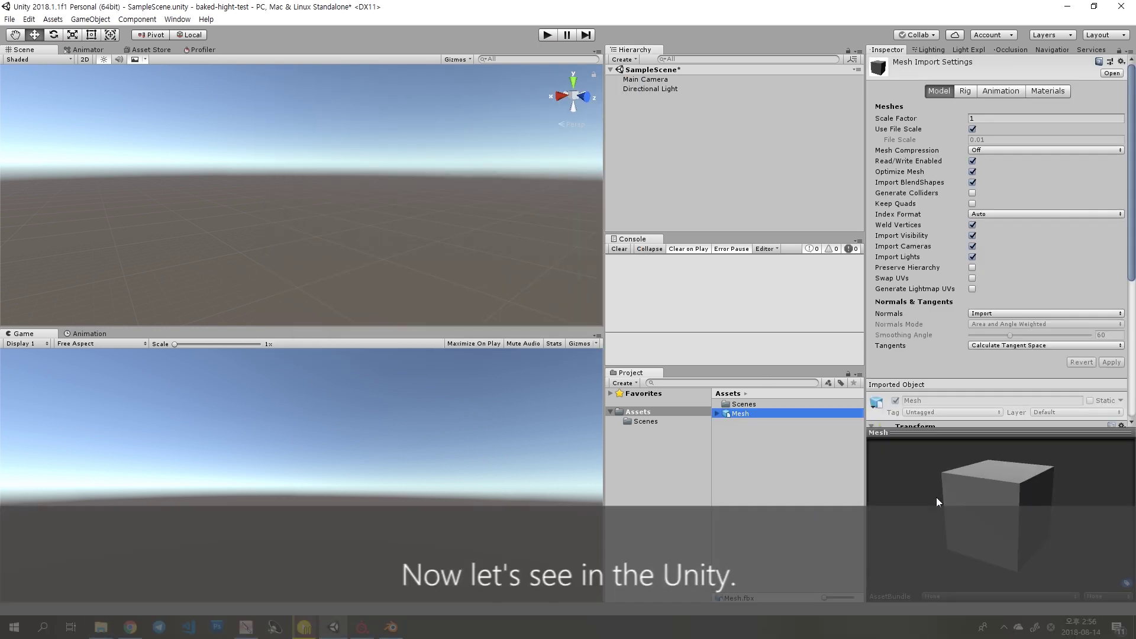
# Place the Mesh in the scene and import the DiffuseGlossiness texture named Diffuse
pyautogui.moveTo(672, 154); pyautogui.dragTo(668, 155)
pyautogui.press('f')
pyautogui.moveTo(378, 187)
pyautogui.mouseDown(button='middle')
pyautogui.moveTo(395, 208)
pyautogui.moveTo(375, 225)
pyautogui.moveTo(408, 210)
pyautogui.mouseUp(button='middle')
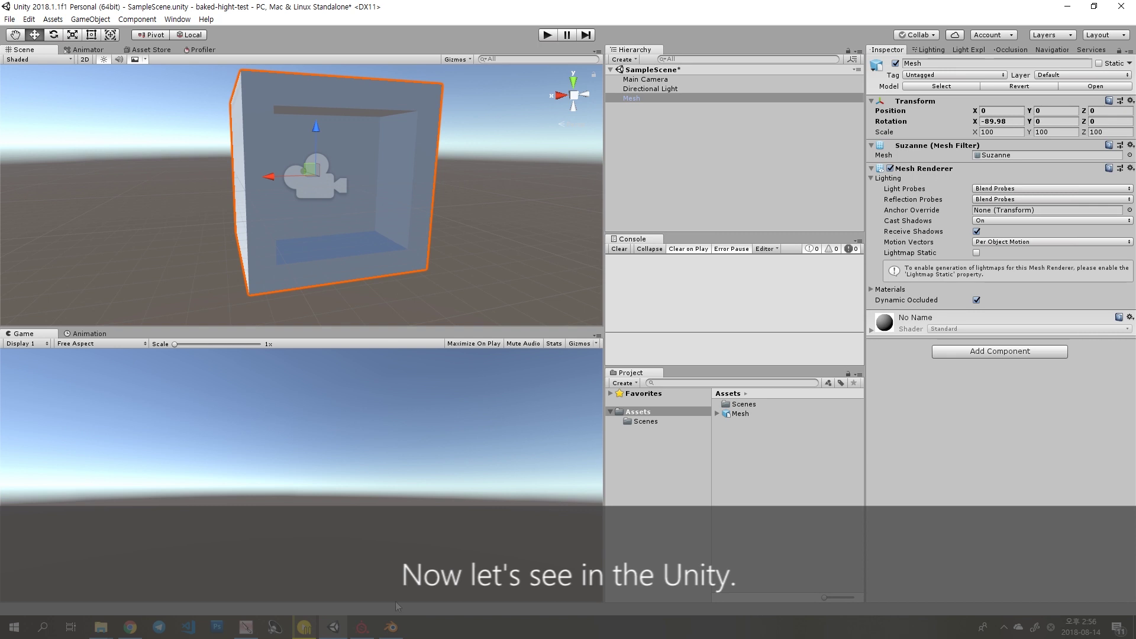
pyautogui.click(177, 568)
pyautogui.moveTo(688, 218); pyautogui.dragTo(729, 417)
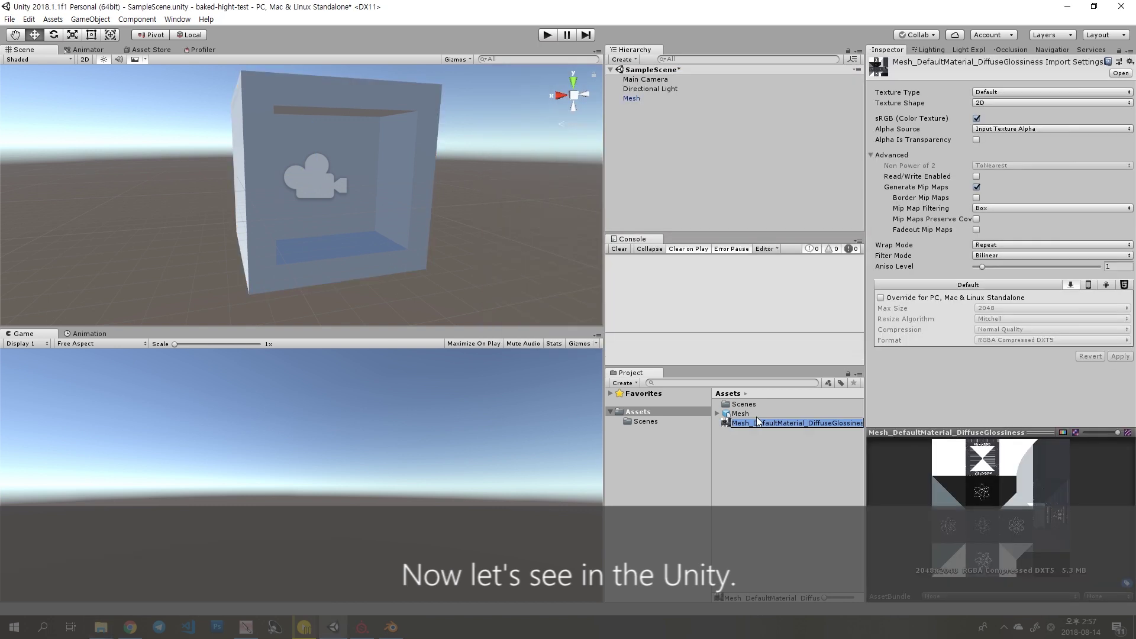
pyautogui.write('Diffuse')
pyautogui.press('Return')
# Create a new material named Cube in Assets
pyautogui.rightClick(750, 430)
pyautogui.moveTo(780, 186)
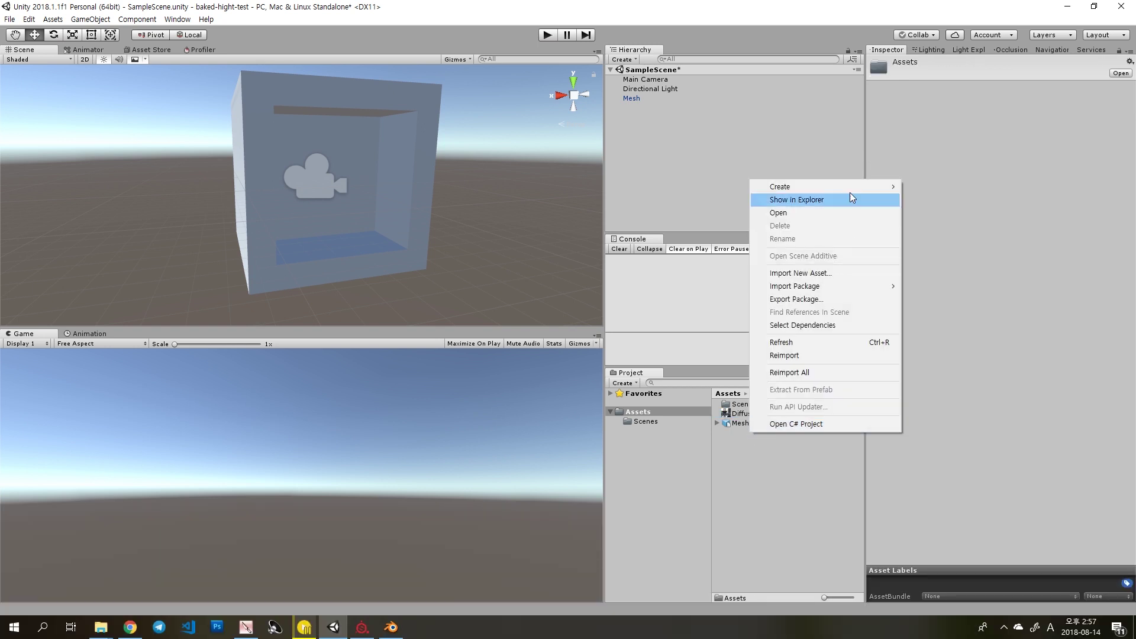
pyautogui.click(965, 320)
pyautogui.write('Cube')
pyautogui.press('Return')
pyautogui.click(982, 72)
pyautogui.moveTo(989, 151)
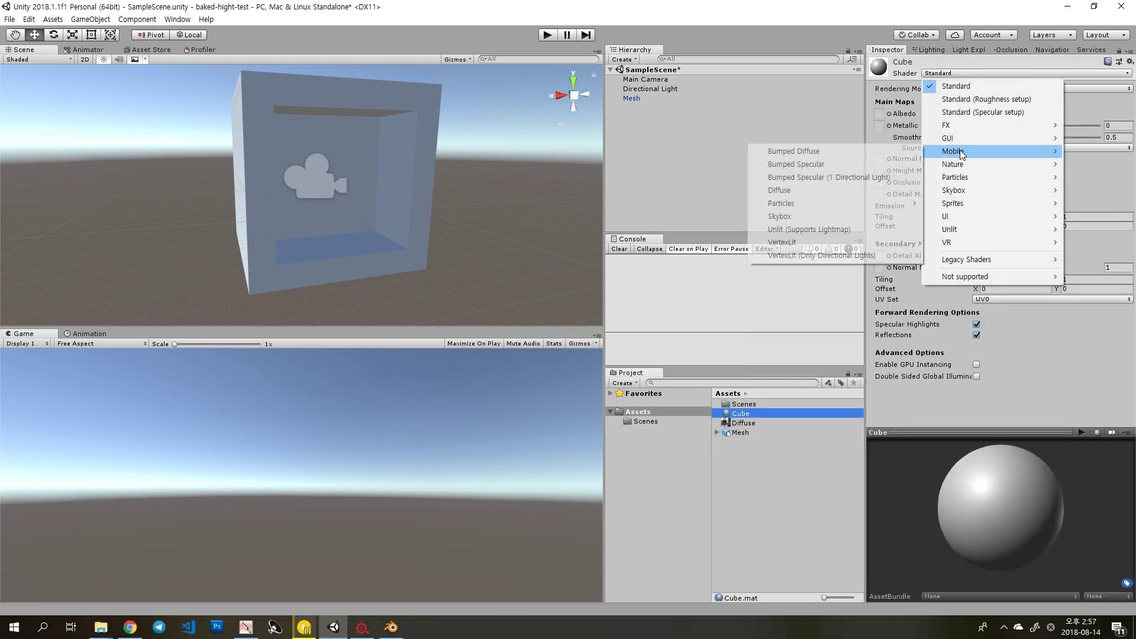
# Give the Cube material Mobile/Bumped Specular with Diffuse as Base (RGB) Gloss, and apply it to the mesh
pyautogui.click(865, 163)
pyautogui.moveTo(741, 424); pyautogui.dragTo(1013, 217)
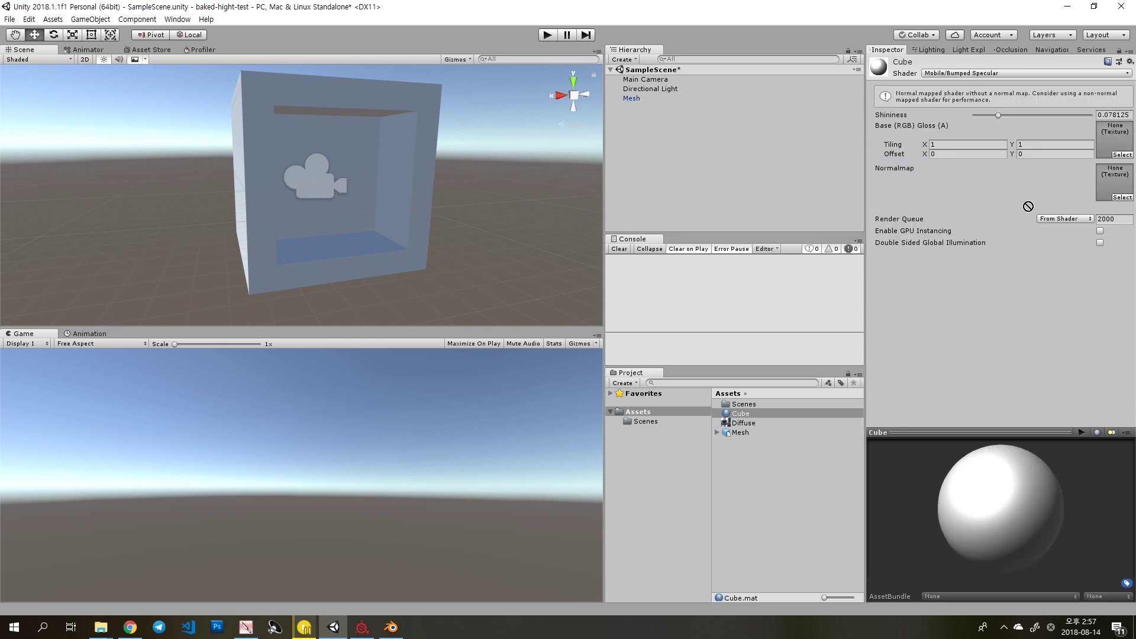
pyautogui.moveTo(1113, 149); pyautogui.dragTo(1102, 131)
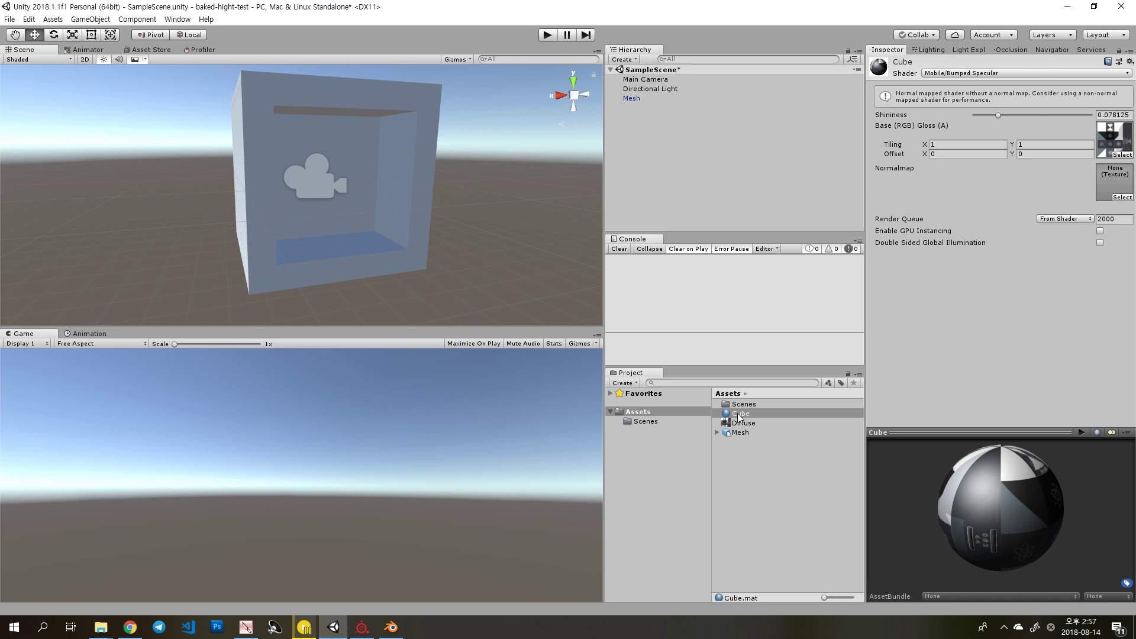
pyautogui.moveTo(479, 165)
pyautogui.mouseDown()
pyautogui.moveTo(405, 152)
pyautogui.moveTo(461, 223)
pyautogui.moveTo(406, 151)
pyautogui.moveTo(450, 114)
pyautogui.moveTo(378, 112)
pyautogui.moveTo(408, 154)
pyautogui.moveTo(431, 127)
pyautogui.moveTo(399, 168)
pyautogui.moveTo(414, 154)
pyautogui.moveTo(398, 144)
pyautogui.moveTo(388, 94)
pyautogui.moveTo(296, 217)
pyautogui.moveTo(379, 171)
pyautogui.mouseUp()
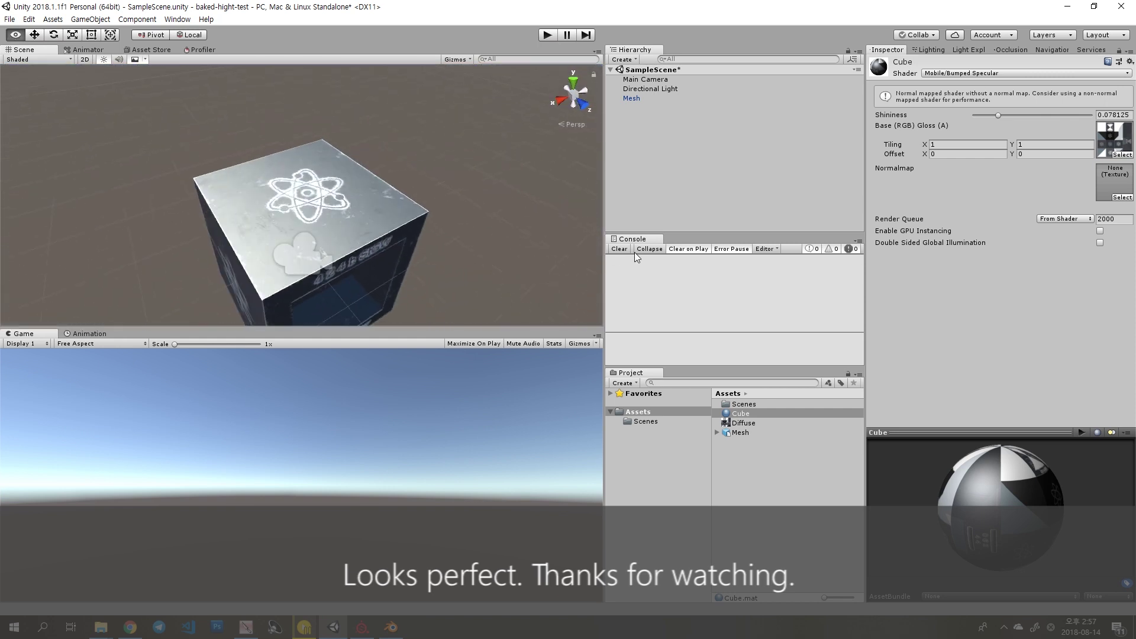